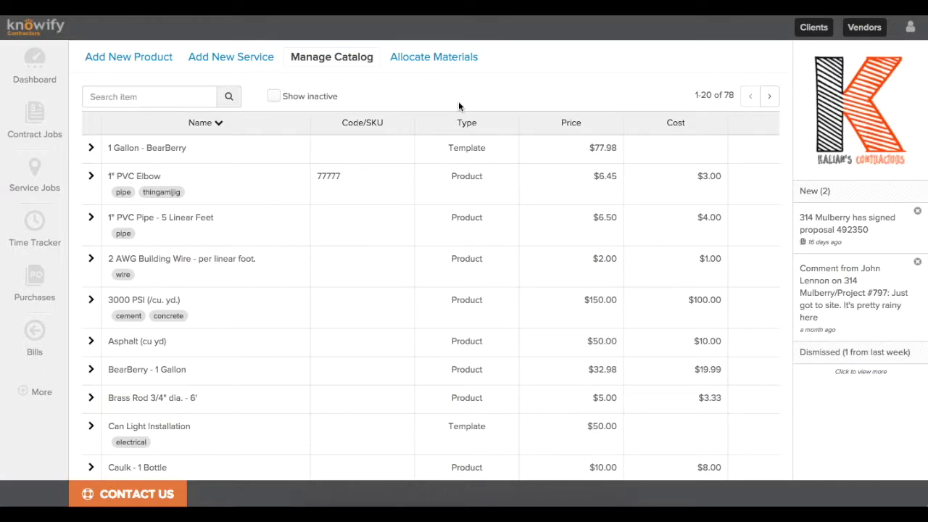
- Go to the Manage Catalog page listing all products, services and templates
{"action": "mouse_move", "coordinate": [45, 399]}
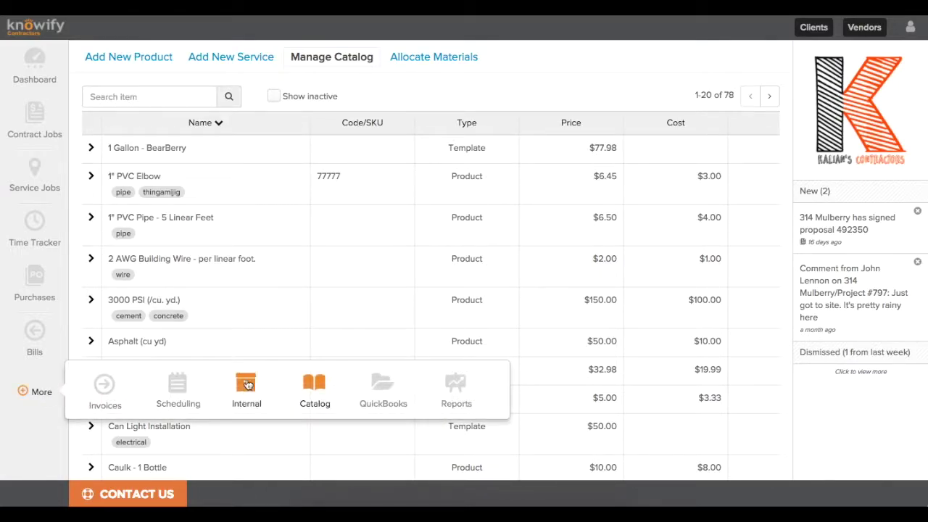
{"action": "left_click", "coordinate": [312, 400]}
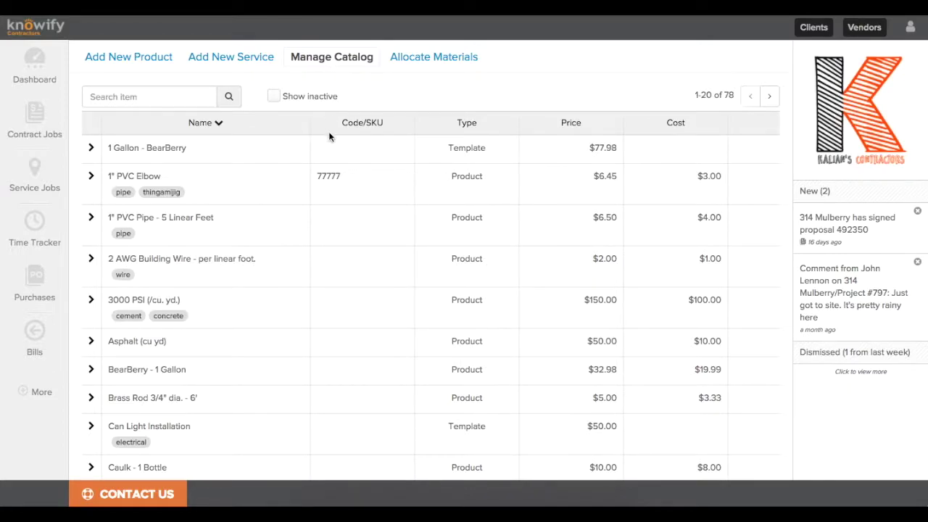
{"action": "scroll", "coordinate": [331, 142], "scroll_direction": "down", "scroll_amount": 1}
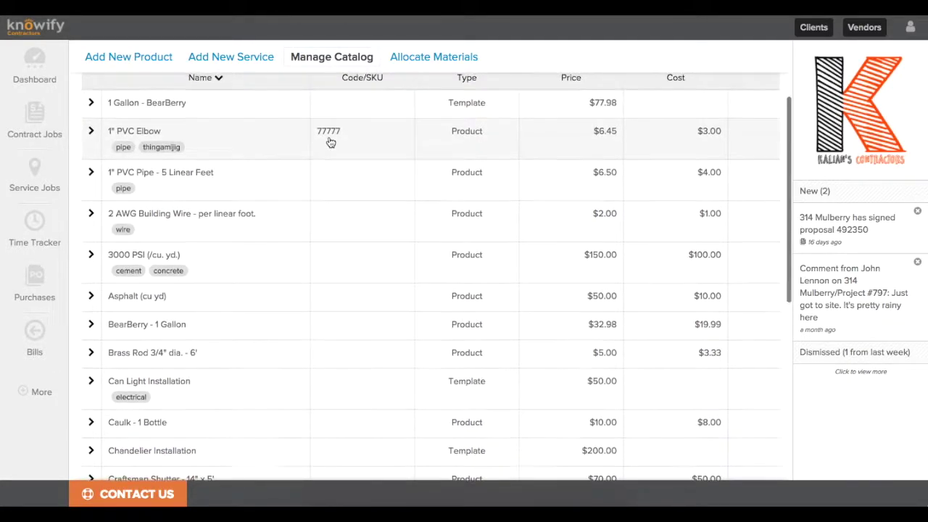
{"action": "scroll", "coordinate": [330, 142], "scroll_direction": "up", "scroll_amount": 1}
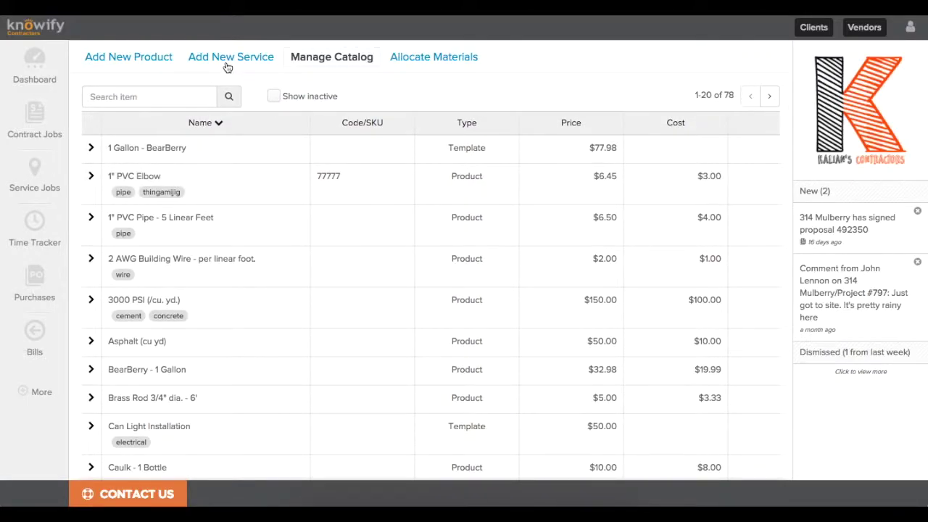
- Start a new service template named 'Interior Painting' described as 'Painting the interior walls of home'
{"action": "left_click", "coordinate": [230, 63]}
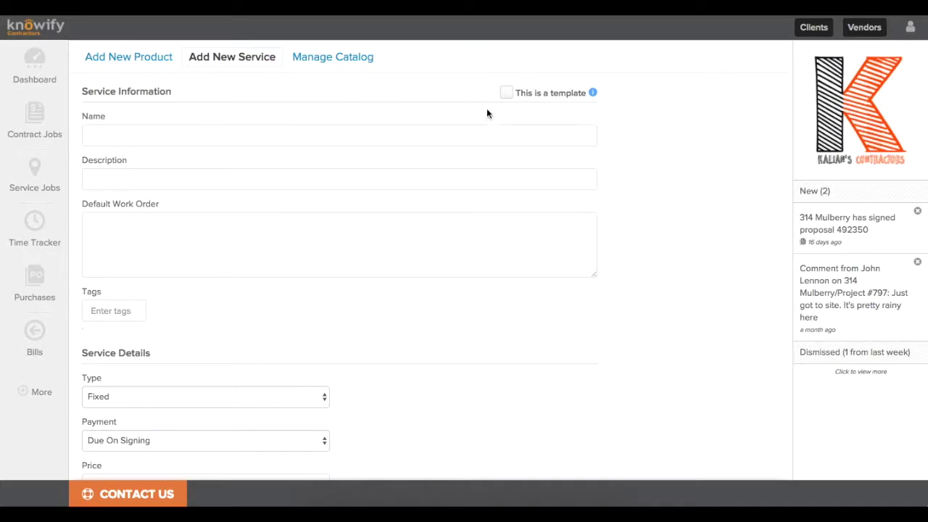
{"action": "left_click", "coordinate": [507, 94]}
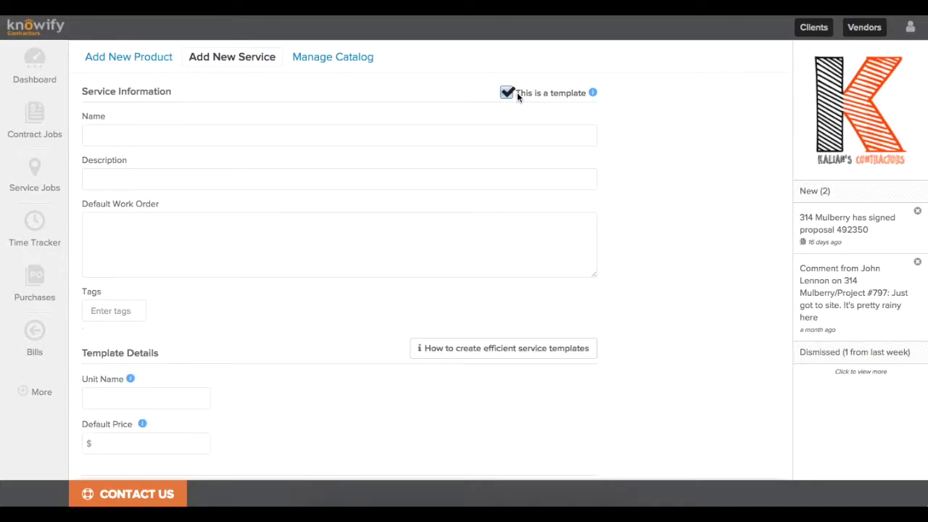
{"action": "left_click", "coordinate": [566, 134]}
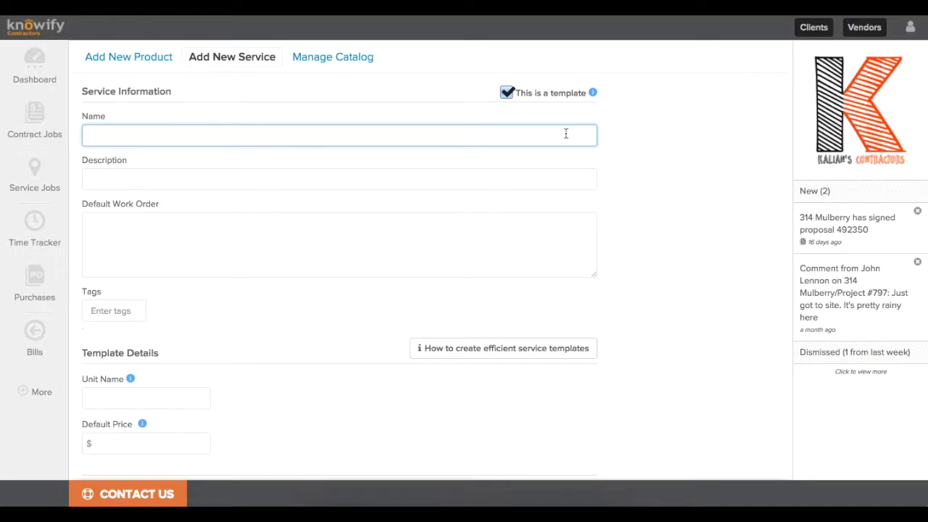
{"action": "type", "text": "Interior Painting"}
{"action": "left_click", "coordinate": [535, 176]}
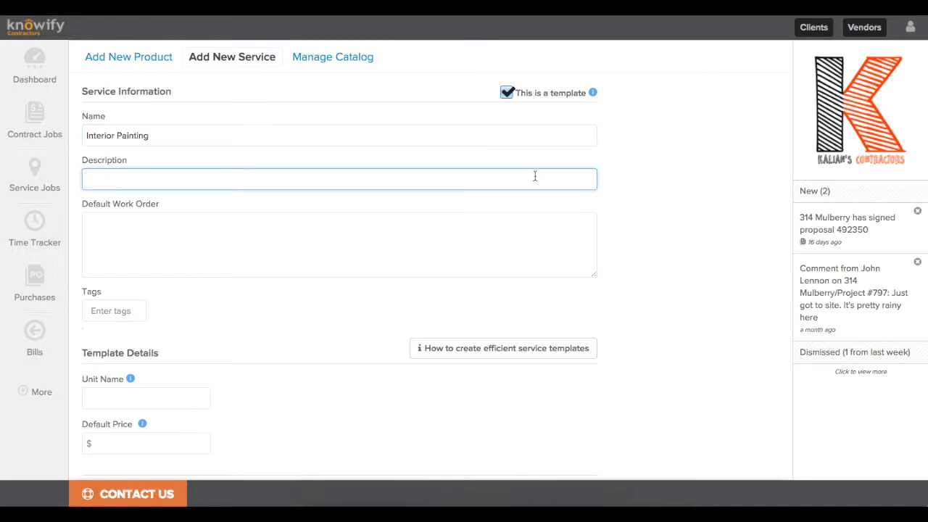
{"action": "type", "text": "Painting the interior walls of h"}
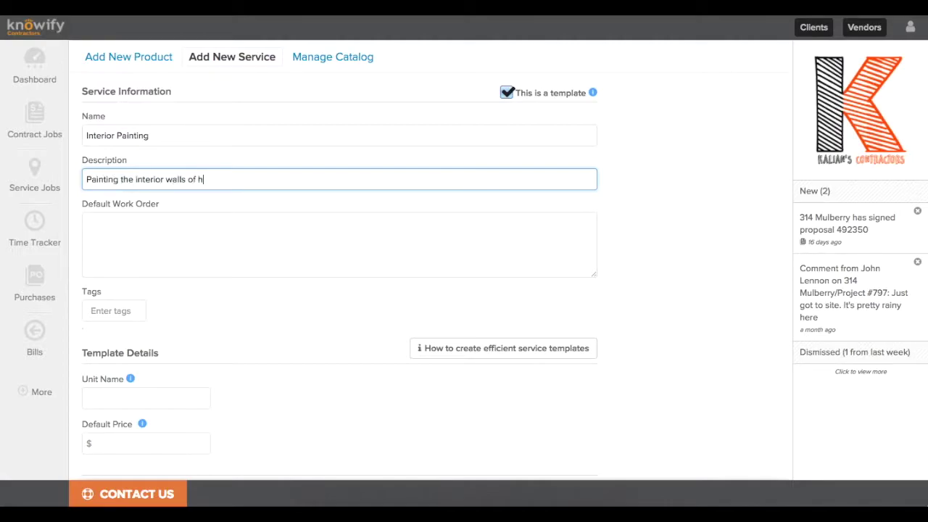
{"action": "type", "text": "ome"}
- Enter the work order: 1 Apply Primer, 2. Apply Paint (color), 3. Apply second coat of Paint
{"action": "left_click", "coordinate": [495, 253]}
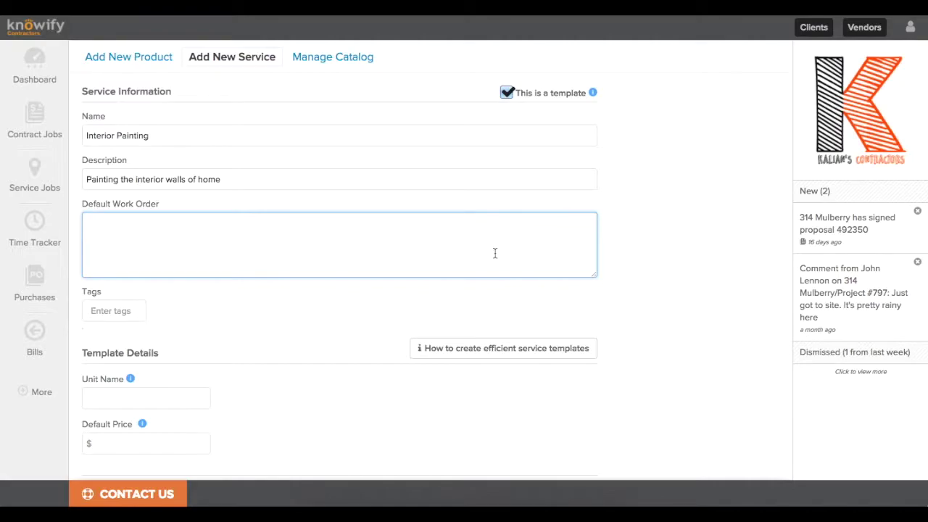
{"action": "type", "text": "1 Apply Primer 2. Apply"}
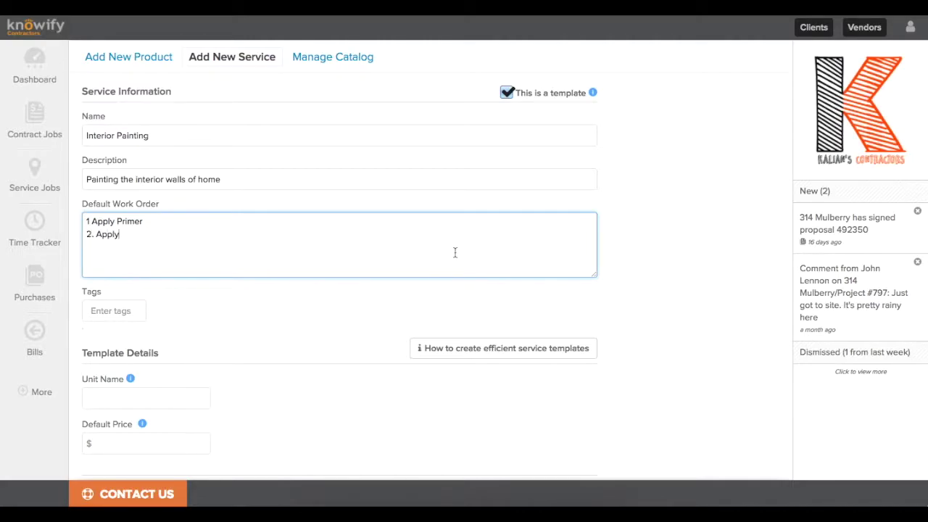
{"action": "type", "text": " Paint"}
{"action": "key", "text": "Return"}
{"action": "type", "text": "3. Apply second coat of Paint"}
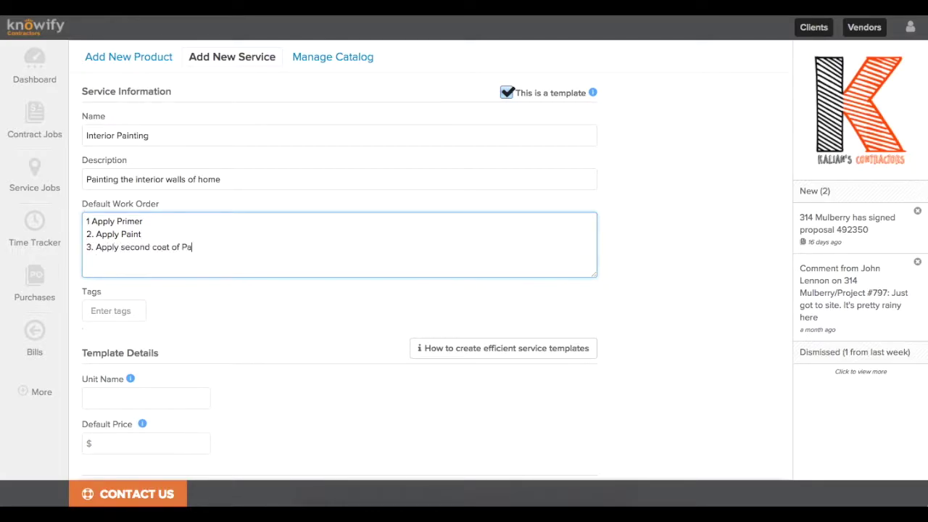
{"action": "left_click", "coordinate": [240, 234]}
{"action": "type", "text": "(color)"}
{"action": "left_click", "coordinate": [237, 252]}
{"action": "left_click", "coordinate": [89, 221]}
- Fix the first step to '1.' and tag the service painting, paint and interior
{"action": "type", "text": "."}
{"action": "left_click", "coordinate": [107, 289]}
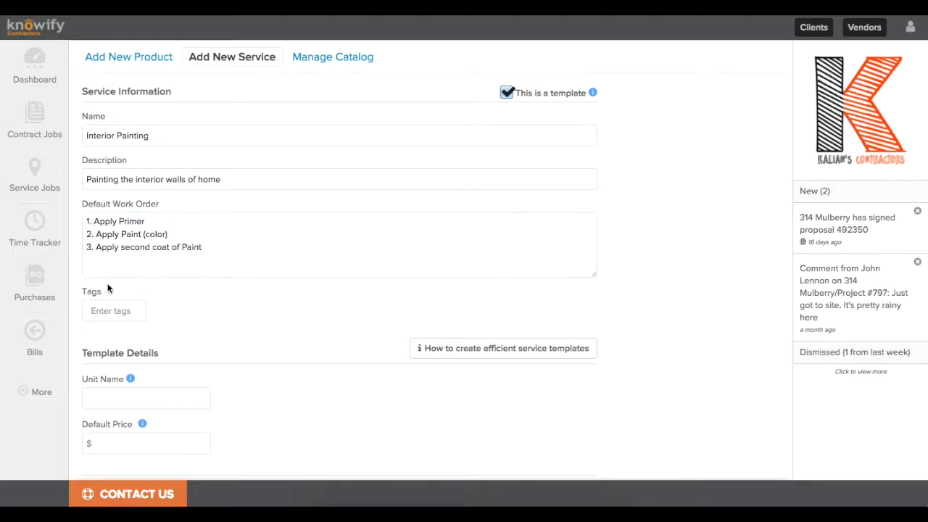
{"action": "scroll", "coordinate": [116, 287], "scroll_direction": "down", "scroll_amount": 1}
{"action": "left_click", "coordinate": [116, 285]}
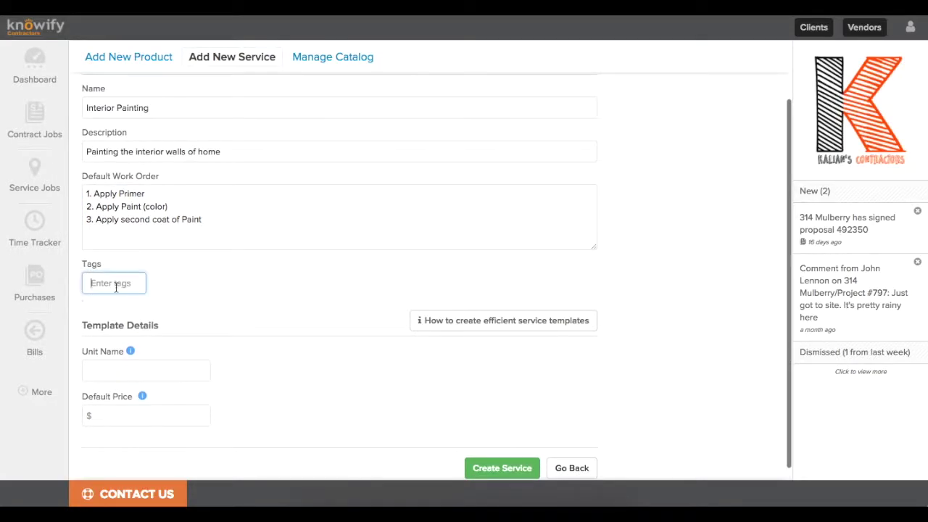
{"action": "type", "text": "painting"}
{"action": "key", "text": "Return"}
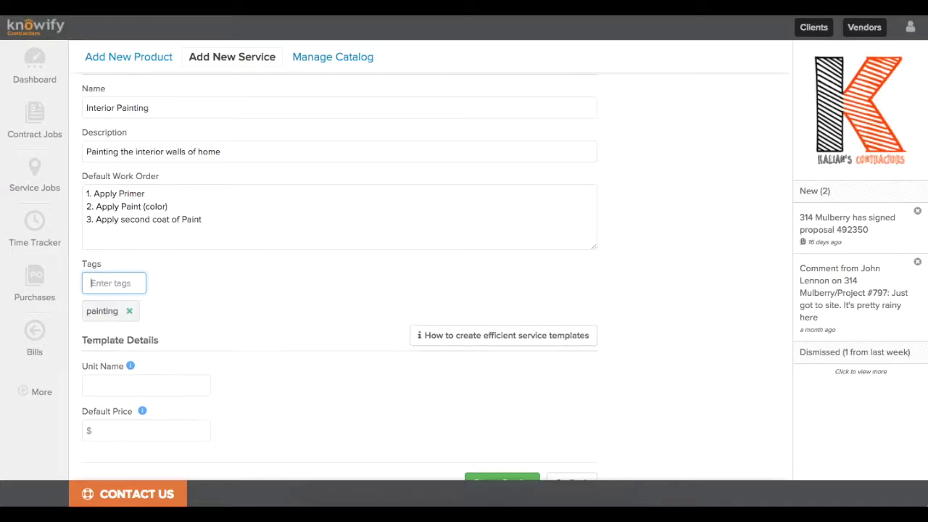
{"action": "type", "text": "paint"}
{"action": "key", "text": "Return"}
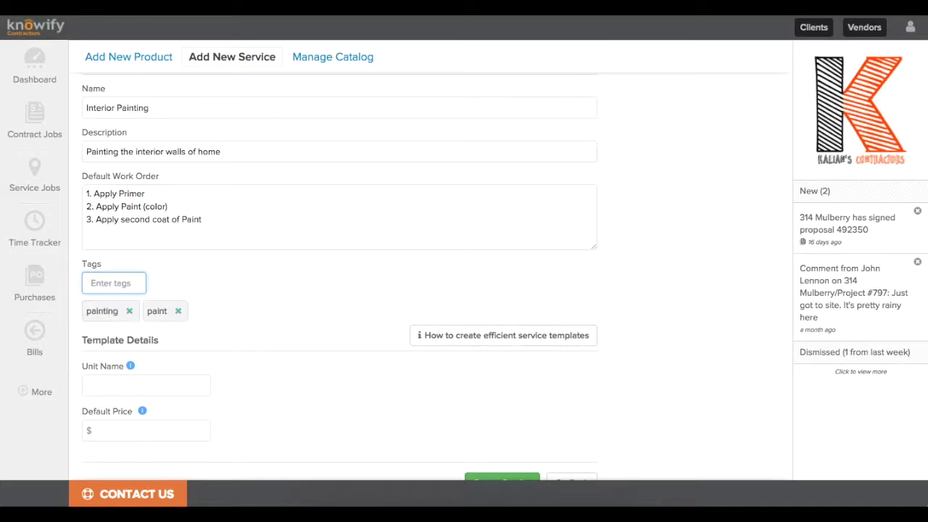
{"action": "type", "text": "interior"}
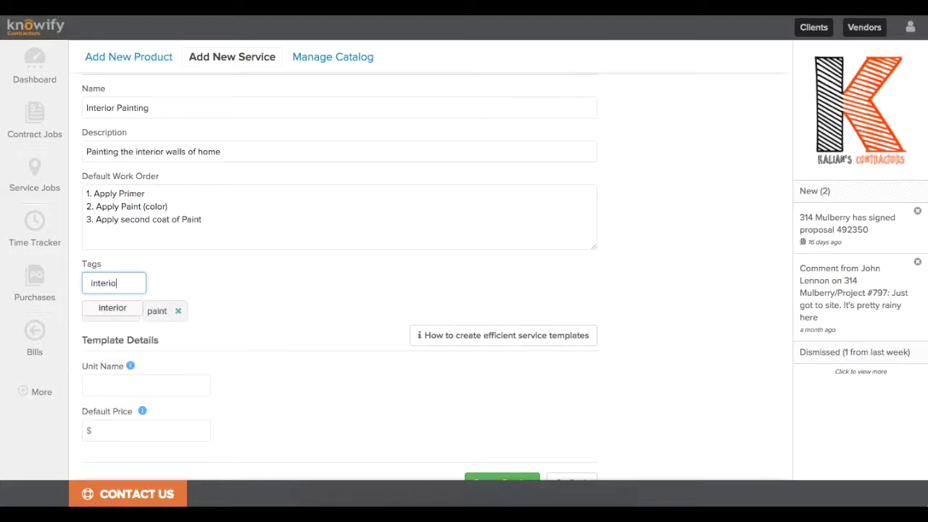
{"action": "key", "text": "Return"}
- Set the unit name to 'square feet'
{"action": "scroll", "coordinate": [216, 287], "scroll_direction": "down", "scroll_amount": 1}
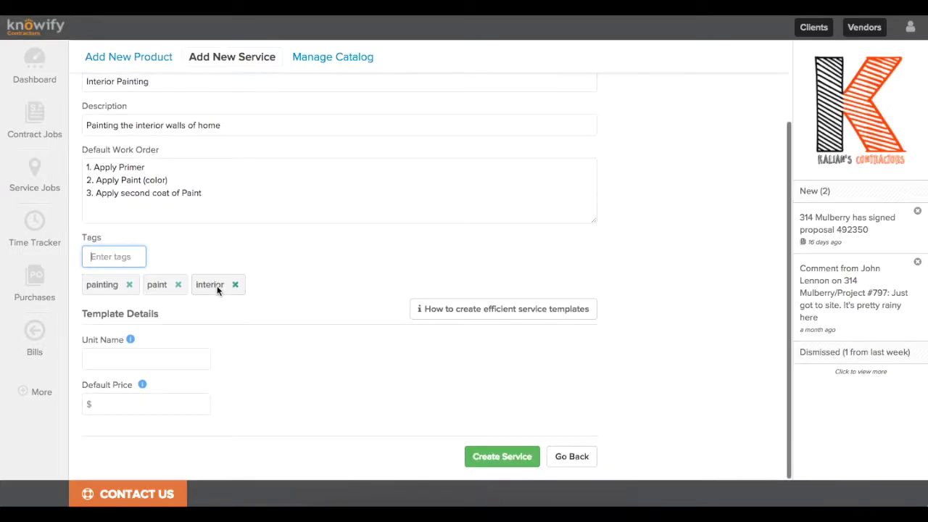
{"action": "left_click", "coordinate": [169, 356]}
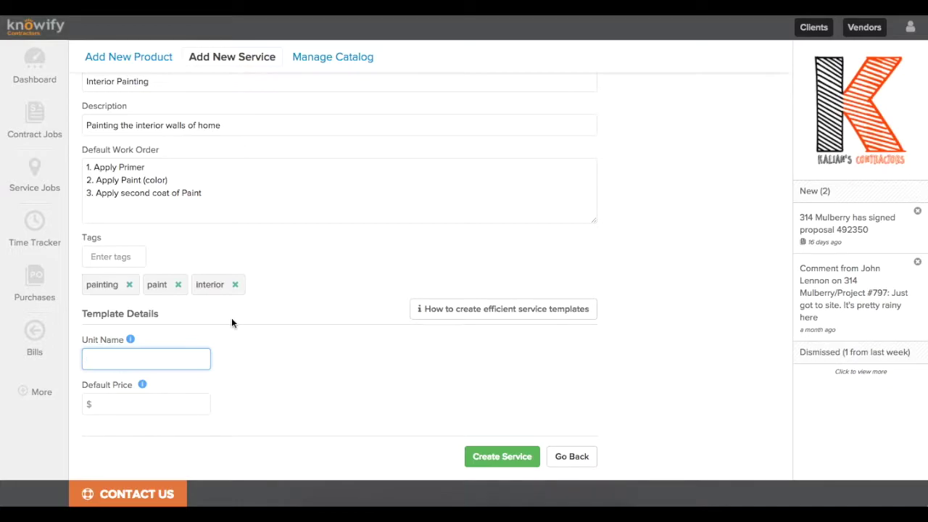
{"action": "type", "text": "sf"}
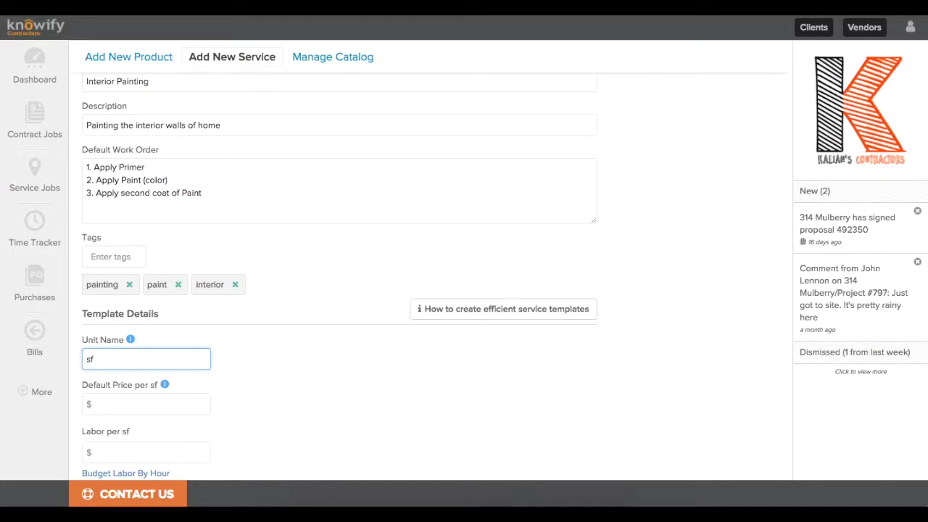
{"action": "key", "text": "BackSpace"}
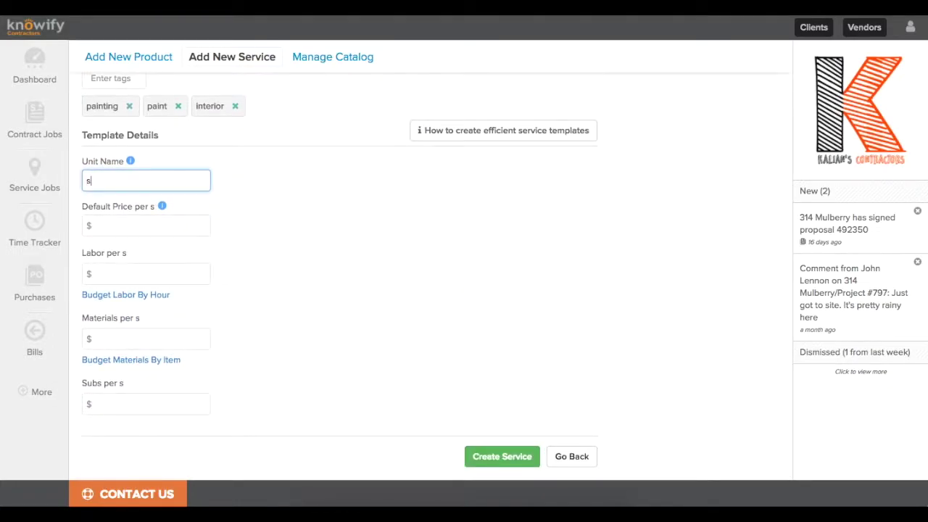
{"action": "type", "text": "quare feet"}
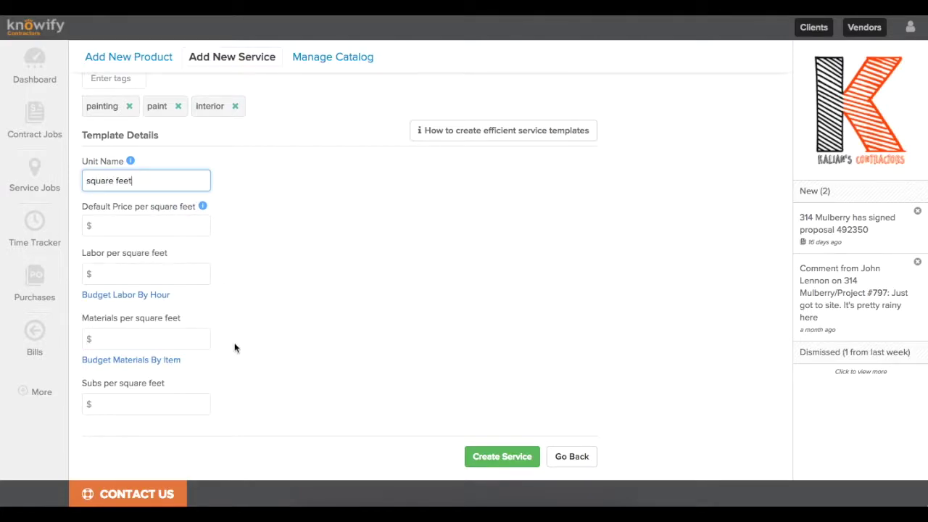
{"action": "left_click", "coordinate": [273, 325]}
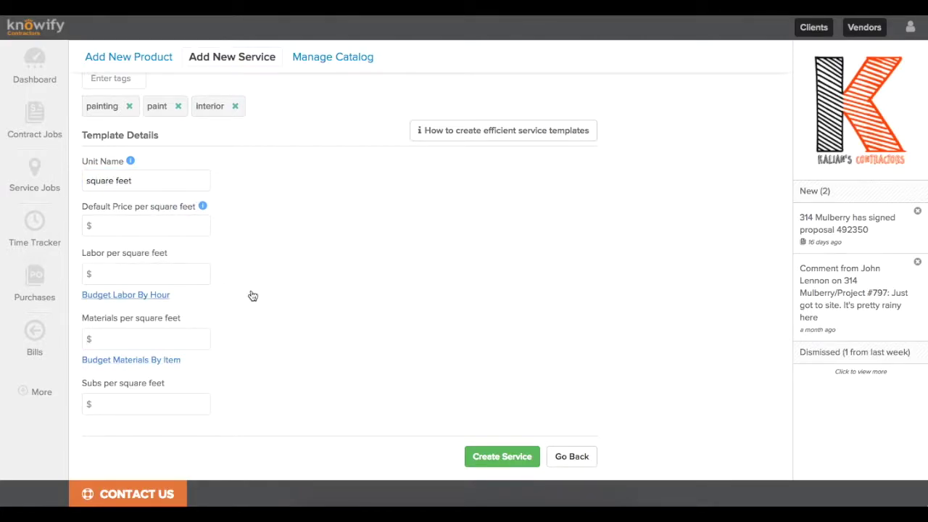
- Price it at $10.00 per square foot with $5.00 labor and $1.00 materials
{"action": "left_click", "coordinate": [200, 230]}
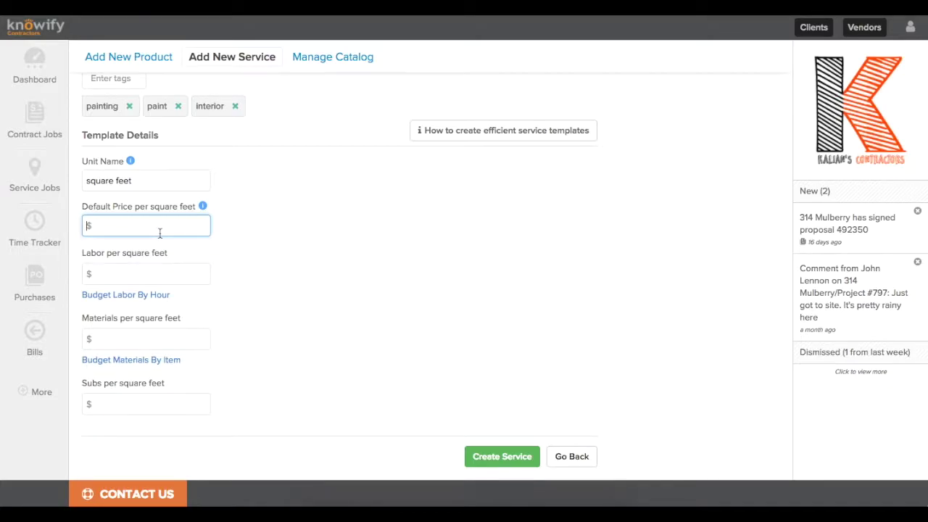
{"action": "type", "text": "10"}
{"action": "left_click", "coordinate": [246, 270]}
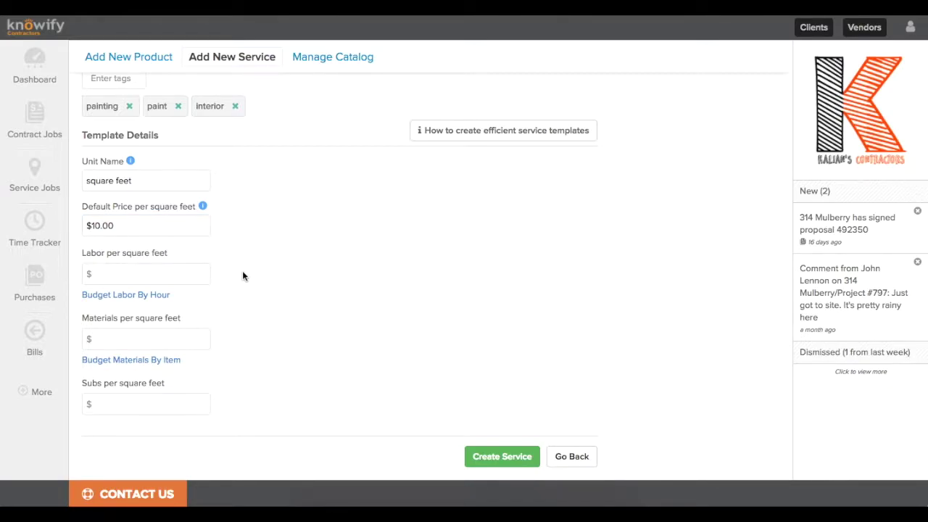
{"action": "left_click", "coordinate": [196, 274]}
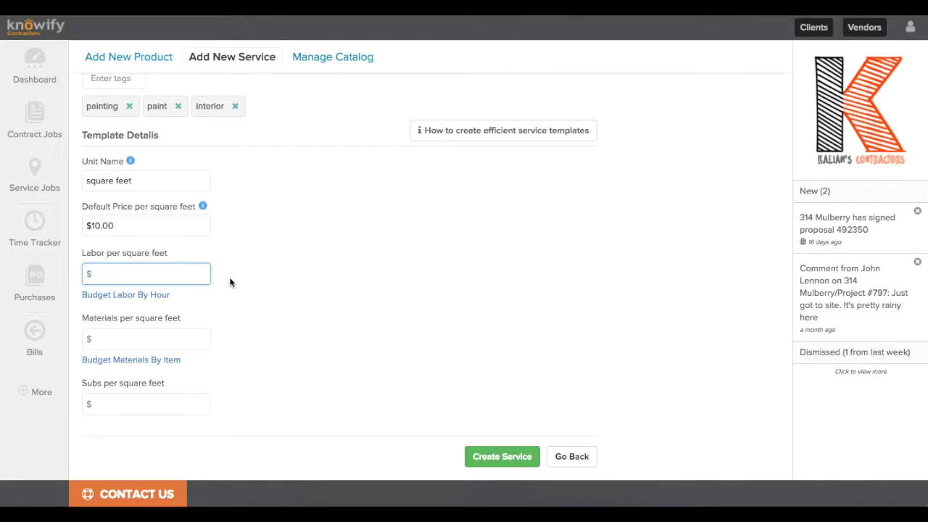
{"action": "type", "text": "5"}
{"action": "left_click", "coordinate": [237, 299]}
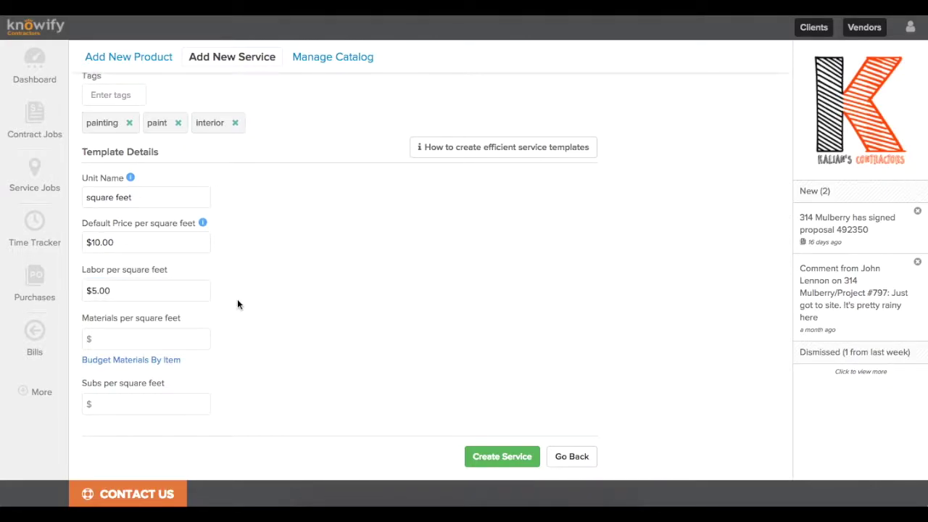
{"action": "left_click", "coordinate": [190, 341]}
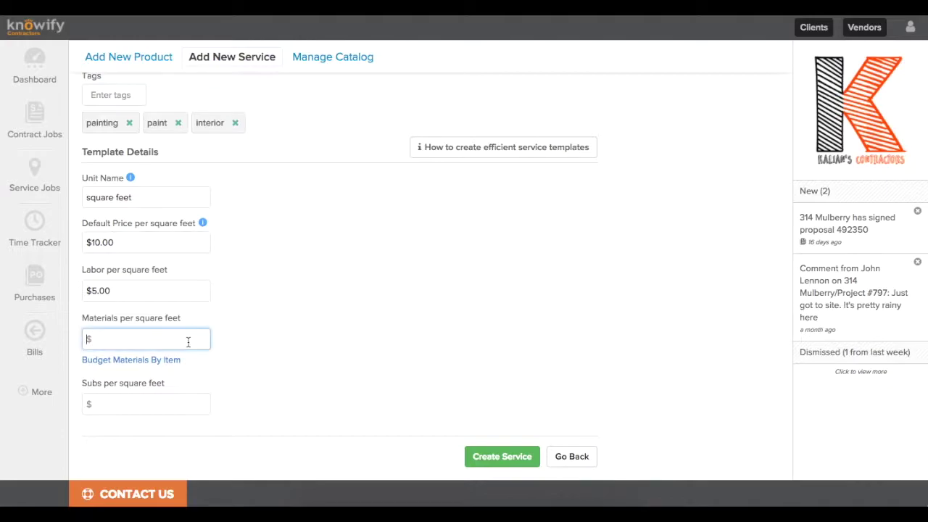
{"action": "type", "text": "1"}
{"action": "left_click", "coordinate": [240, 358]}
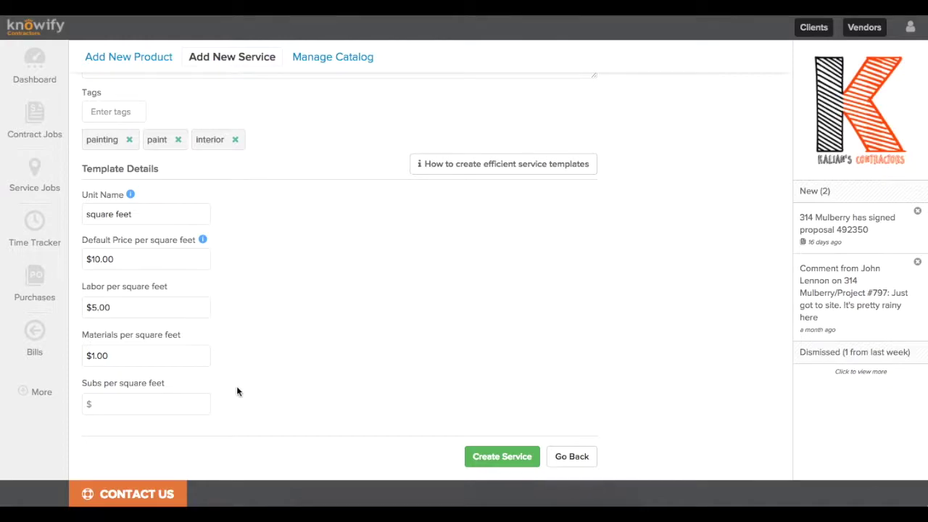
- Save the Interior Painting template and filter the catalog by searching 'paint'
{"action": "left_click", "coordinate": [498, 464]}
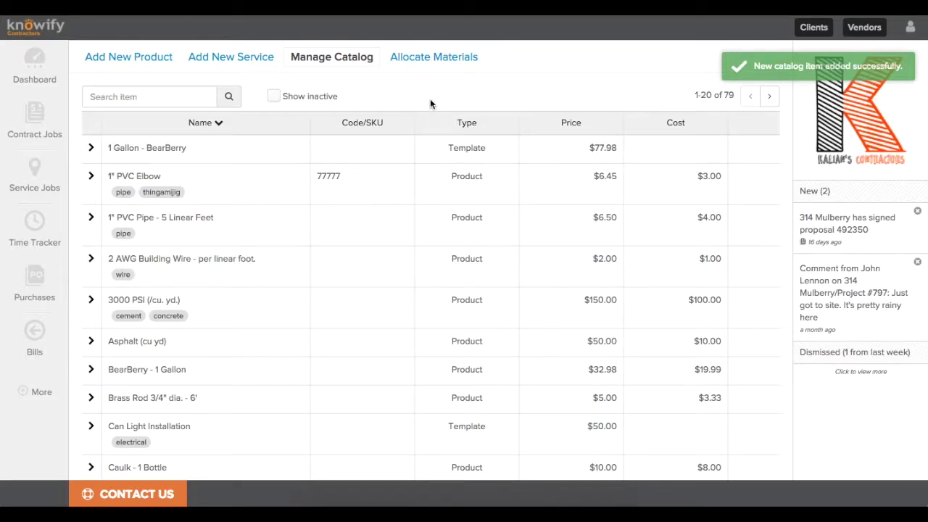
{"action": "left_click", "coordinate": [191, 95]}
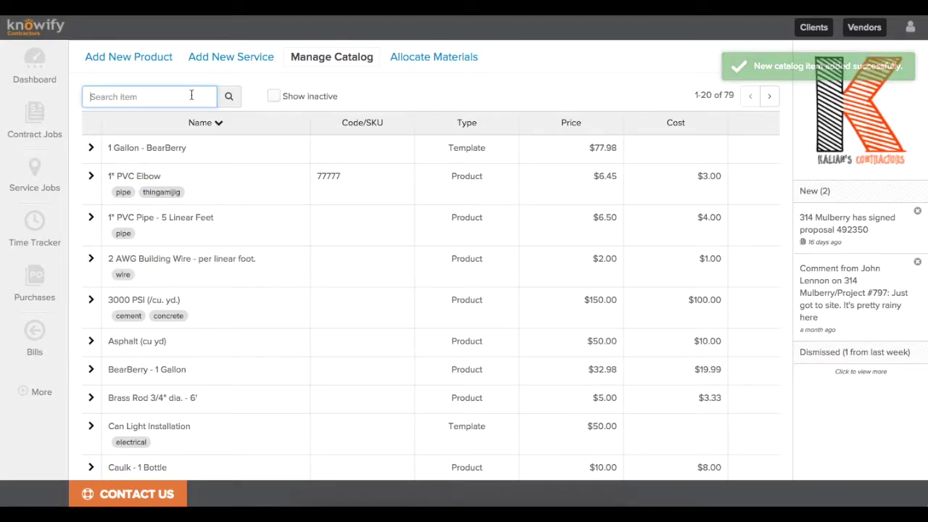
{"action": "type", "text": "paint"}
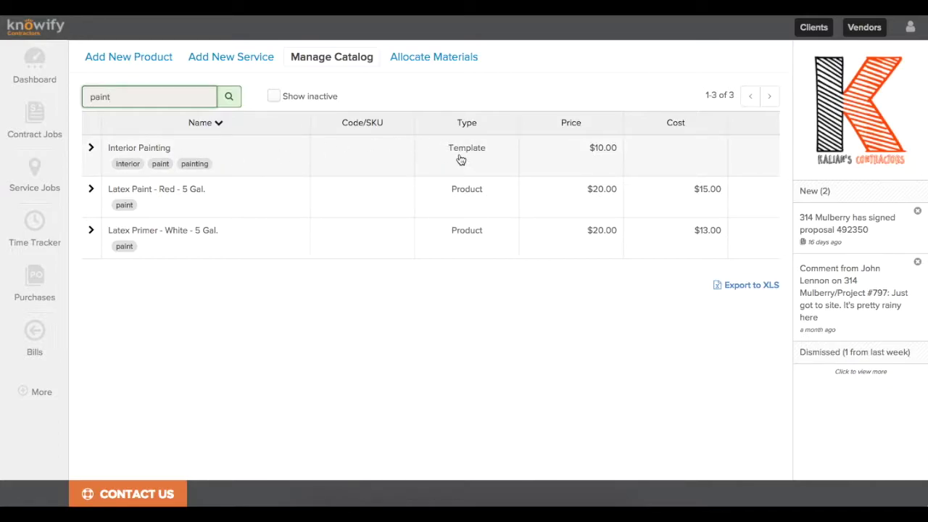
{"action": "left_click", "coordinate": [446, 115]}
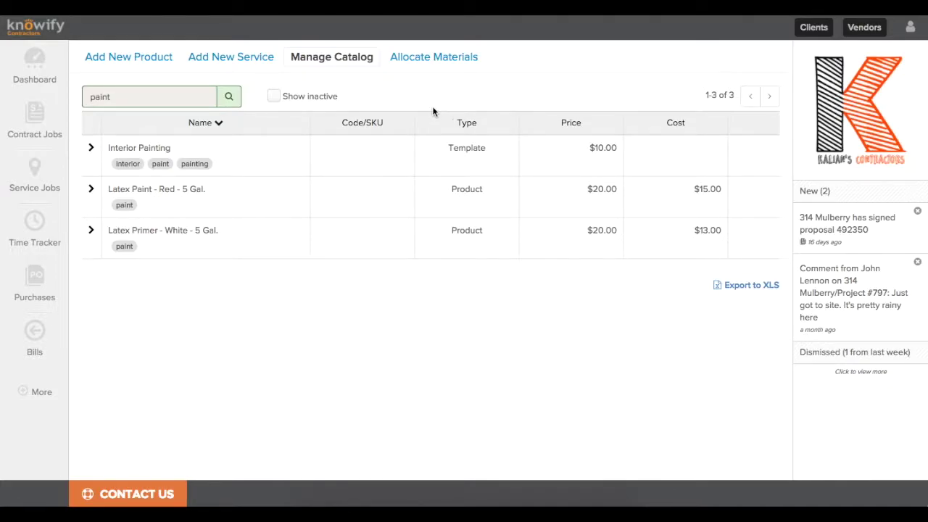
- Start a new service template 'Exterior Painting' described as 'Painting on Exterior of Building'
{"action": "left_click", "coordinate": [234, 62]}
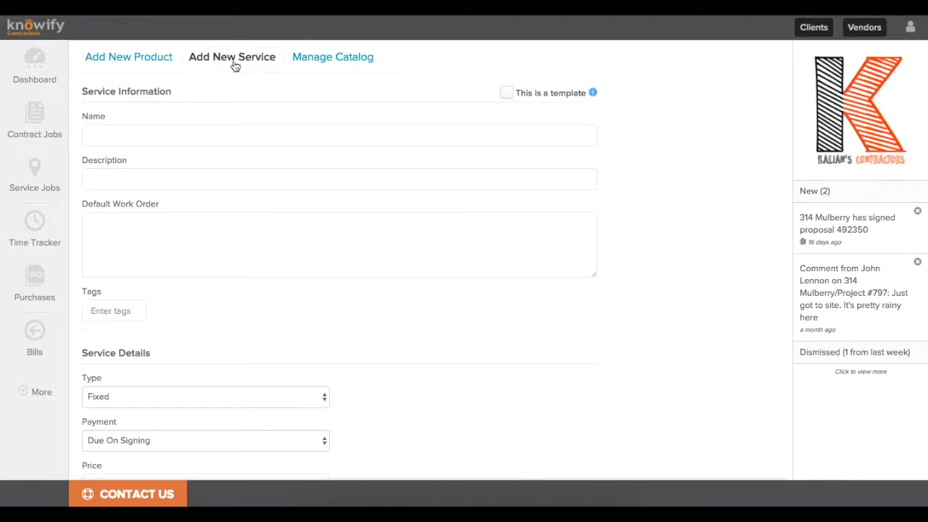
{"action": "left_click", "coordinate": [507, 92]}
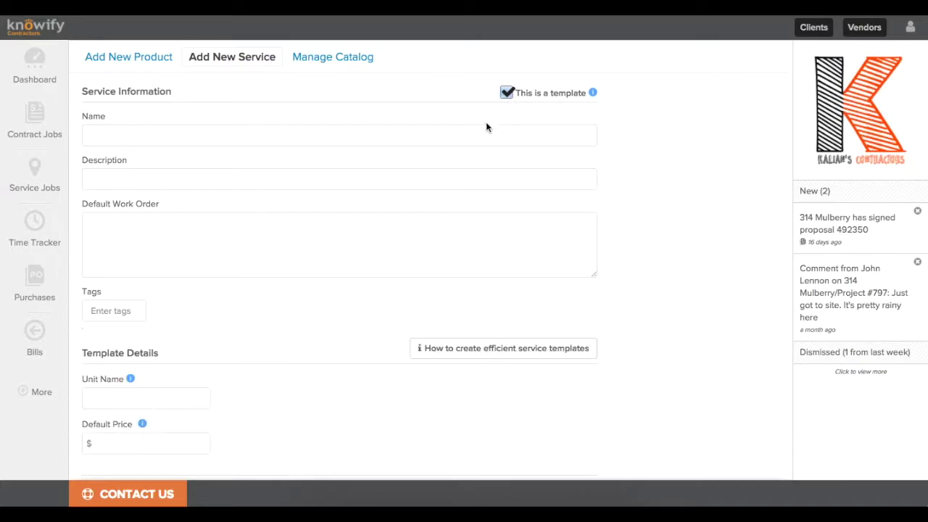
{"action": "left_click", "coordinate": [470, 125]}
{"action": "type", "text": "Exterior Painting"}
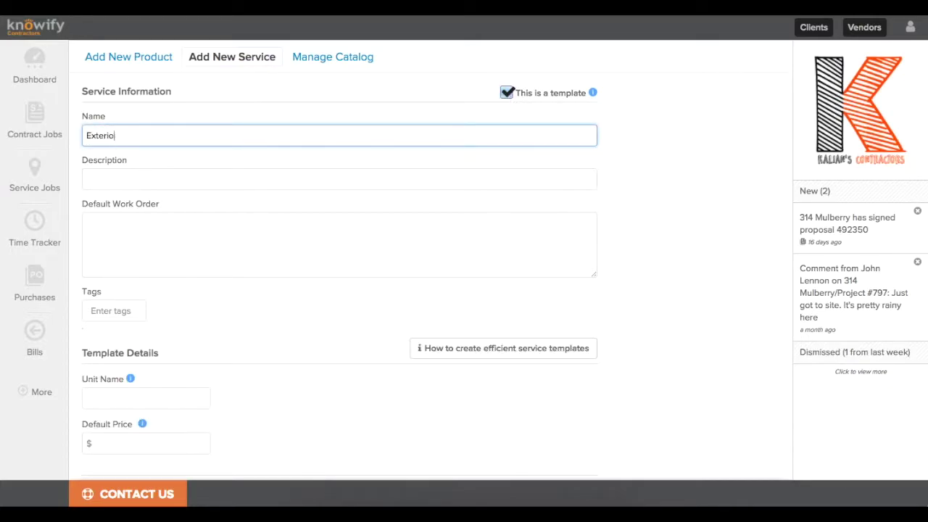
{"action": "left_click", "coordinate": [455, 171]}
{"action": "type", "text": "Painting on Exterior of Building"}
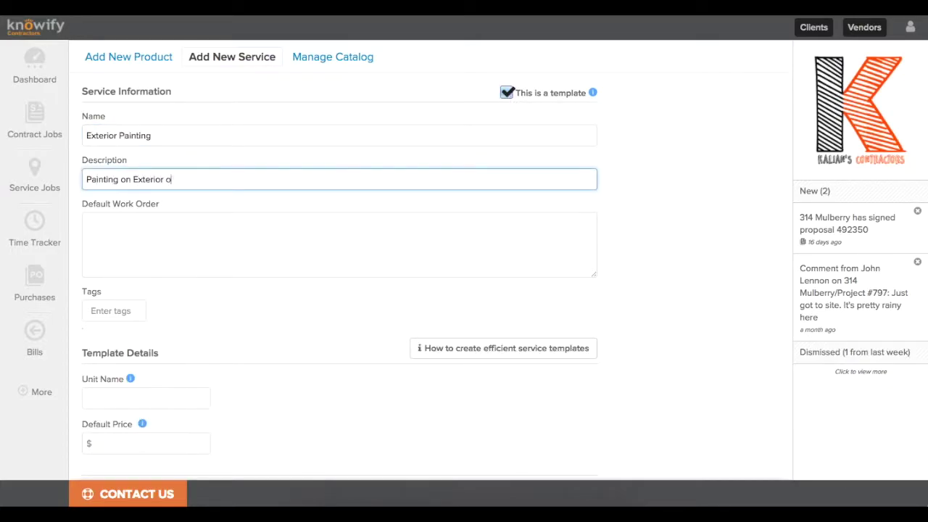
- Enter the work order: 1. Apply Primer, 2. Apply Coat 1 of Paint, 3. Apply Coat 2 of Paint
{"action": "left_click", "coordinate": [423, 272]}
{"action": "type", "text": "1. Apply Primer"}
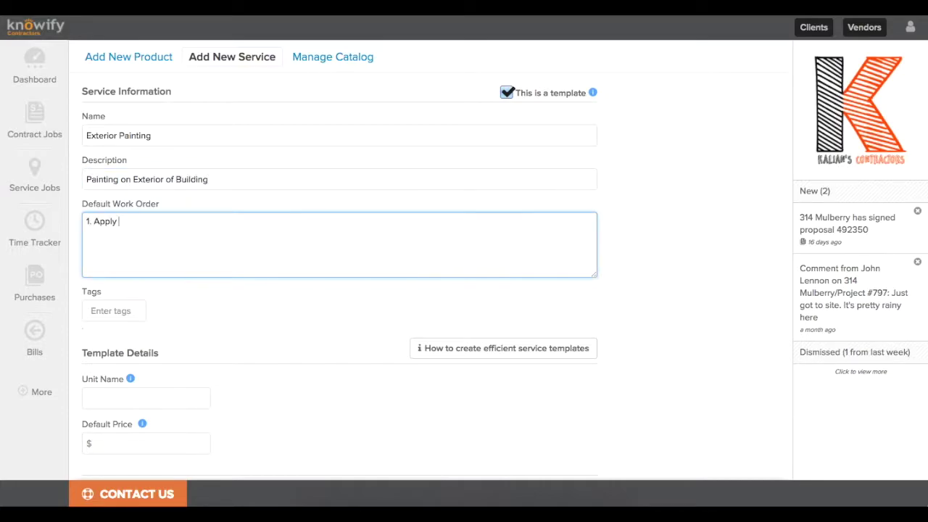
{"action": "key", "text": "Return"}
{"action": "type", "text": "2. Apply Coat 1 of Paint"}
{"action": "key", "text": "Return"}
{"action": "type", "text": "3. Apply Coat "}
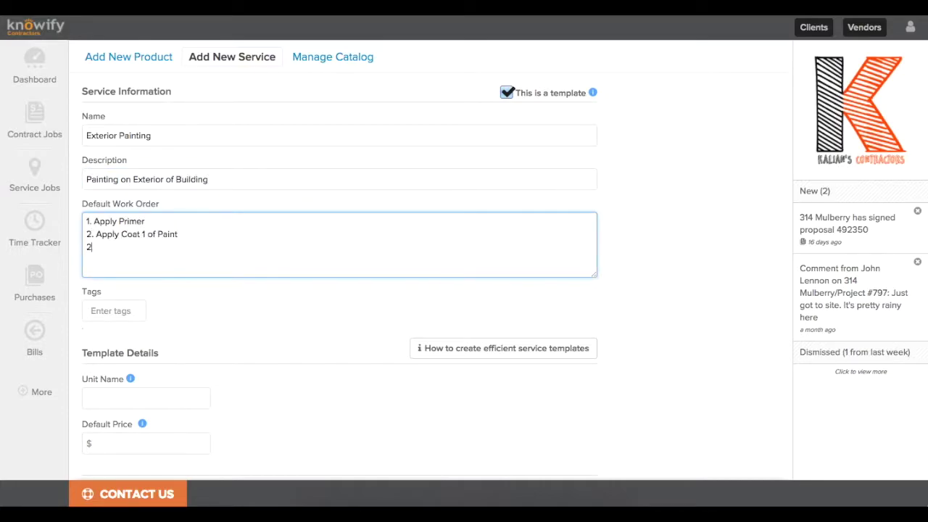
{"action": "type", "text": "2 of Paint"}
- Tag the template painting and exterior
{"action": "left_click", "coordinate": [116, 311]}
{"action": "type", "text": "painting"}
{"action": "key", "text": "Return"}
{"action": "type", "text": "exterior"}
{"action": "key", "text": "Return"}
- Set the unit to 'square yard' with a $15.00 default price
{"action": "scroll", "coordinate": [176, 355], "scroll_direction": "down", "scroll_amount": 1}
{"action": "left_click", "coordinate": [176, 356]}
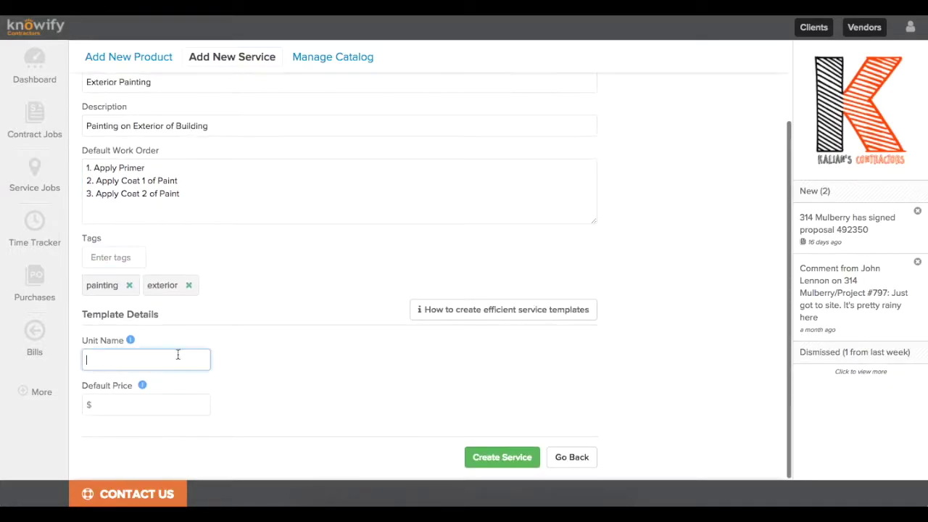
{"action": "type", "text": "square yard"}
{"action": "key", "text": "Tab"}
{"action": "scroll", "coordinate": [317, 386], "scroll_direction": "down", "scroll_amount": 3}
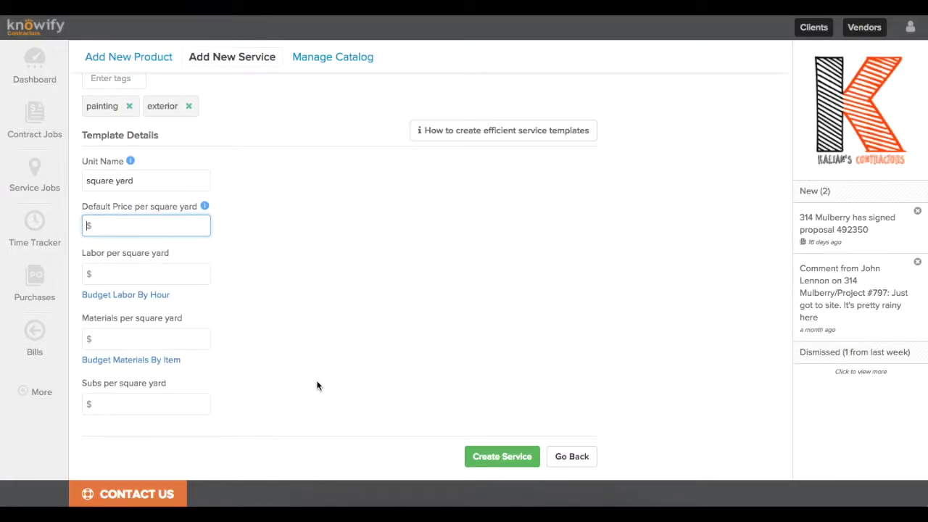
{"action": "type", "text": "15"}
{"action": "left_click", "coordinate": [304, 343]}
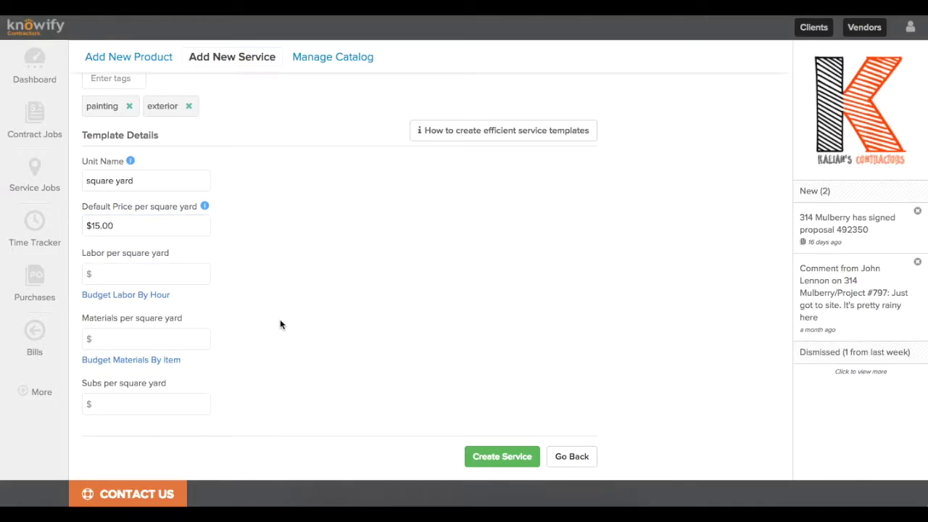
{"action": "left_click", "coordinate": [175, 276]}
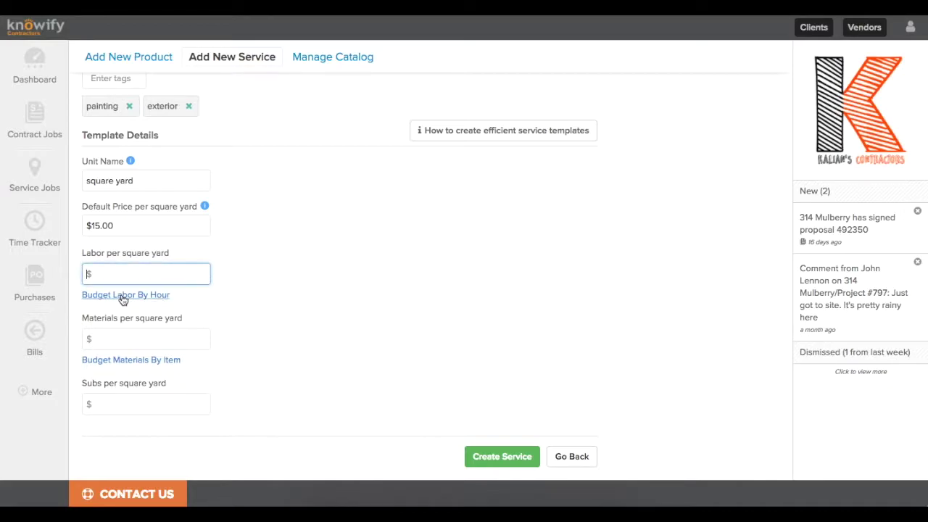
- Switch to hourly labor budgeting and add Foreman at 0:05 hours per square yard
{"action": "left_click", "coordinate": [148, 295]}
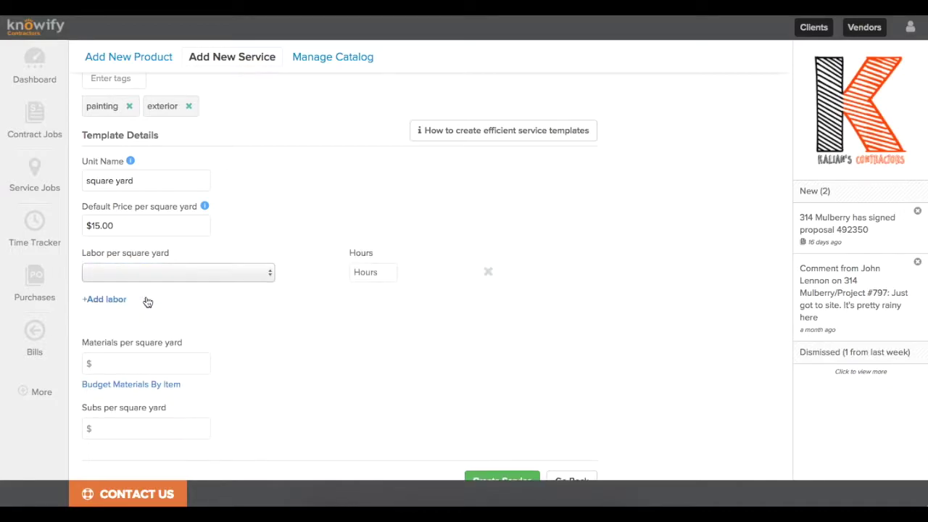
{"action": "left_click", "coordinate": [176, 274]}
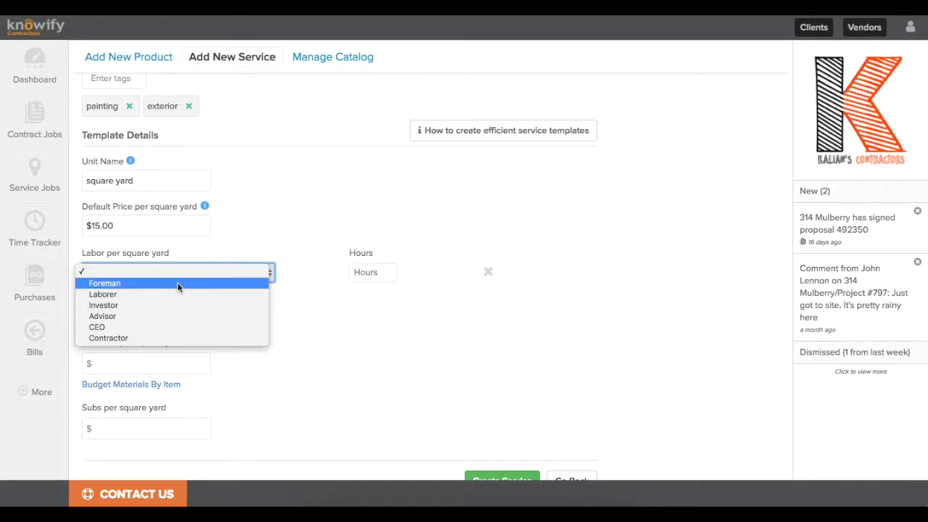
{"action": "left_click", "coordinate": [177, 282]}
{"action": "left_click", "coordinate": [372, 271]}
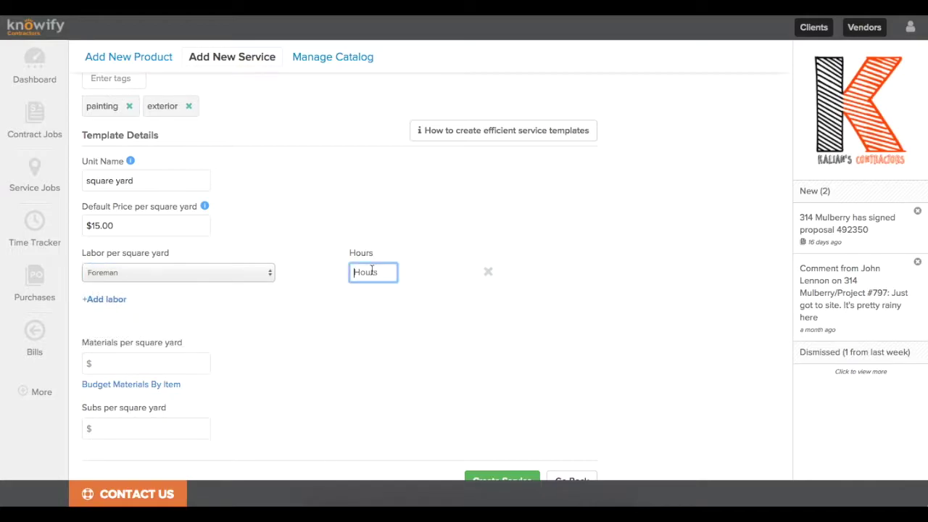
{"action": "type", "text": "1005"}
{"action": "left_click", "coordinate": [348, 310]}
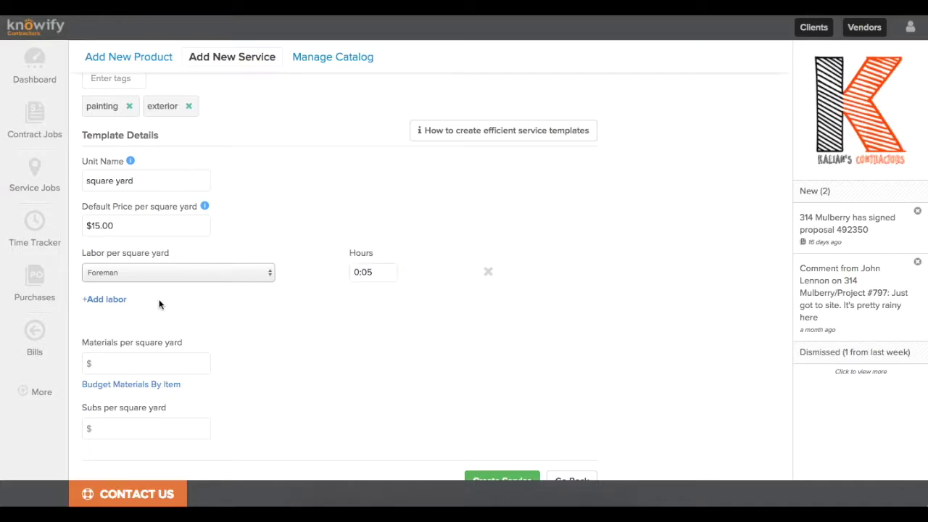
- Add a second labor row for Laborer at 0:10 hours per square yard
{"action": "left_click", "coordinate": [122, 299]}
{"action": "left_click", "coordinate": [132, 298]}
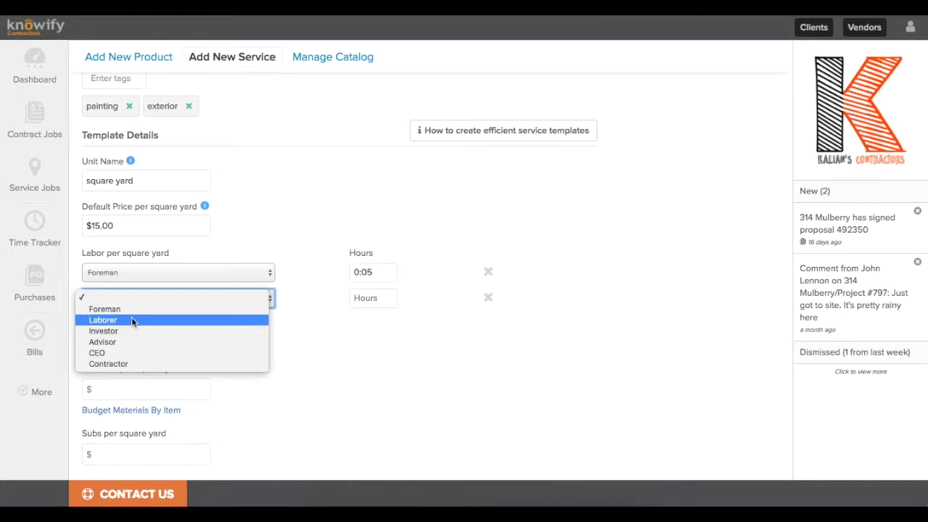
{"action": "left_click", "coordinate": [131, 319]}
{"action": "left_click", "coordinate": [365, 298]}
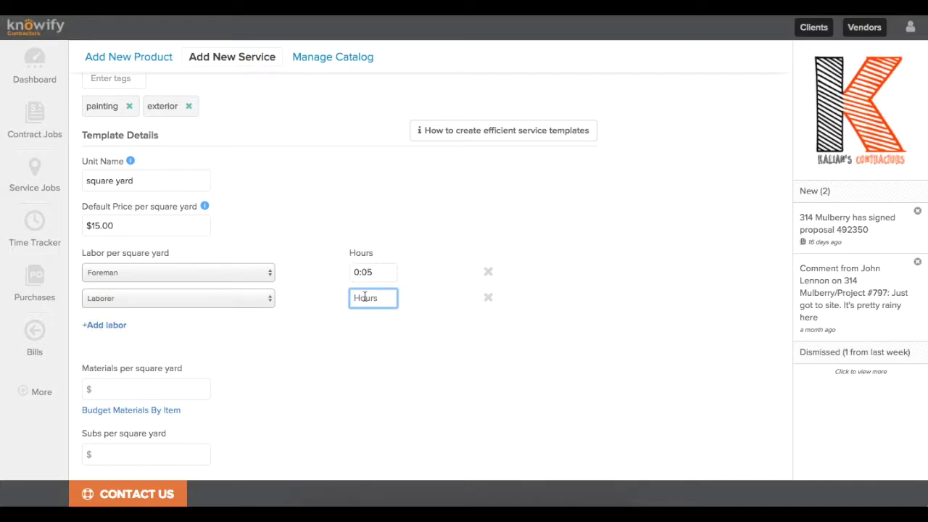
{"action": "type", "text": ":1"}
{"action": "left_click", "coordinate": [372, 348]}
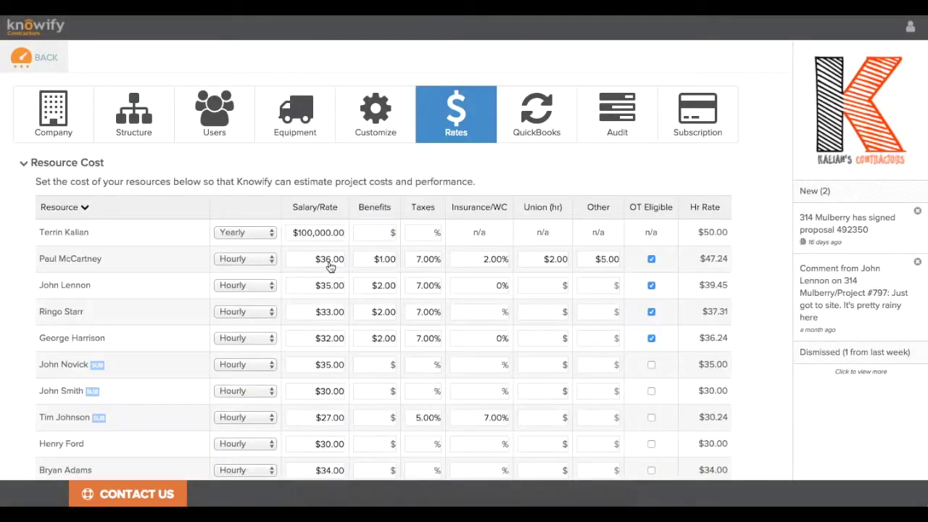
- Expand Roles and Applicable Rates on the Rates page to show billing and budget rates
{"action": "scroll", "coordinate": [288, 225], "scroll_direction": "down", "scroll_amount": 2}
{"action": "scroll", "coordinate": [288, 225], "scroll_direction": "down", "scroll_amount": 5}
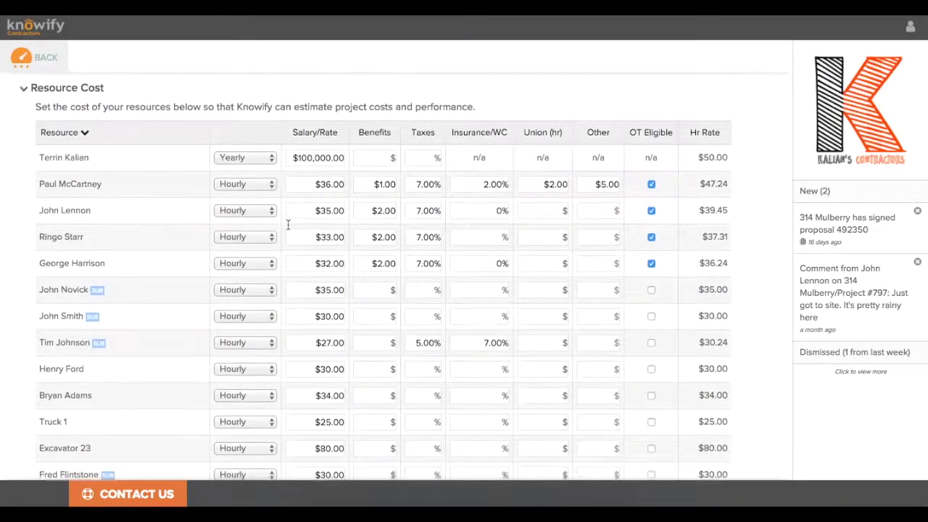
{"action": "scroll", "coordinate": [287, 225], "scroll_direction": "down", "scroll_amount": 5}
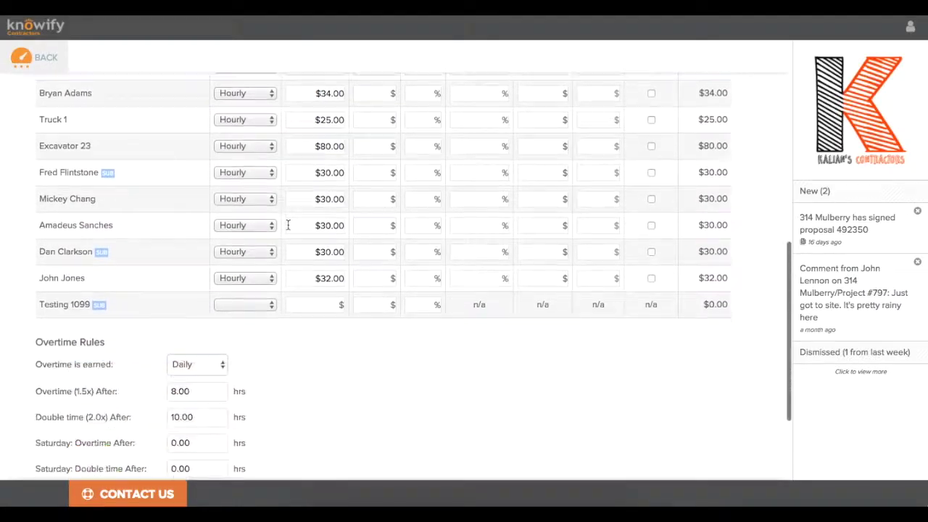
{"action": "left_click", "coordinate": [127, 450]}
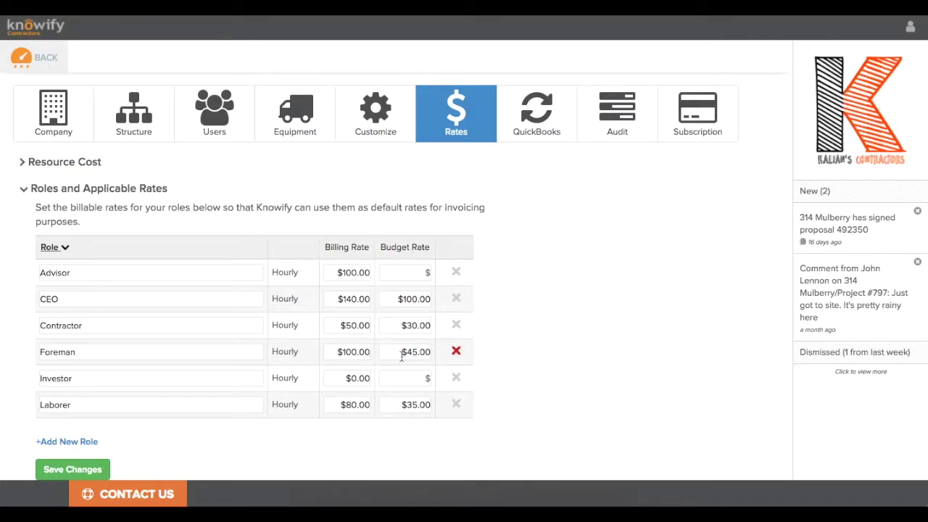
- Add a Painter role with an $80 billing rate and a $37 budget rate
{"action": "left_click", "coordinate": [94, 442]}
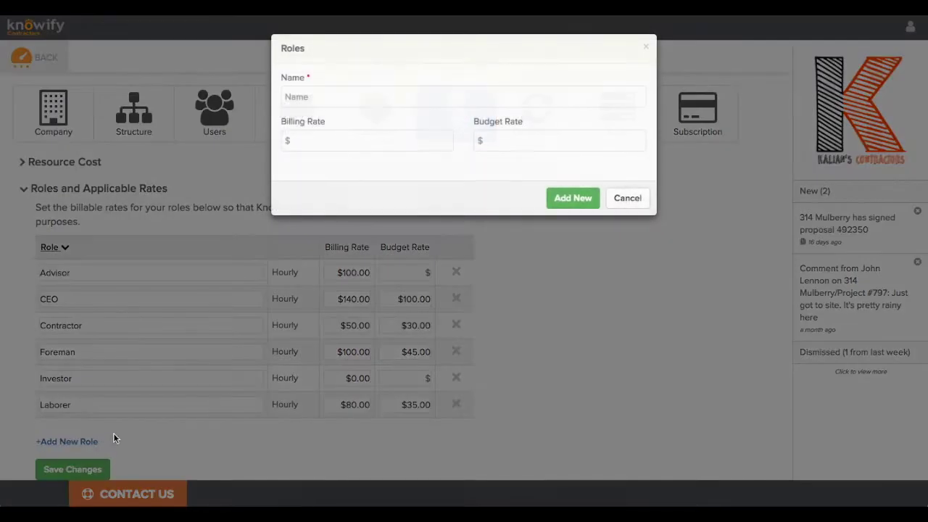
{"action": "left_click", "coordinate": [313, 97]}
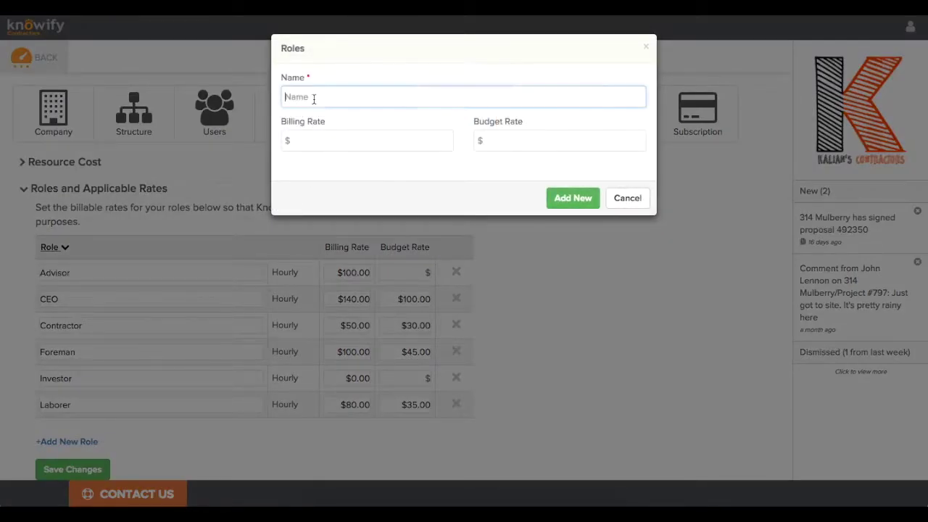
{"action": "type", "text": "Painter"}
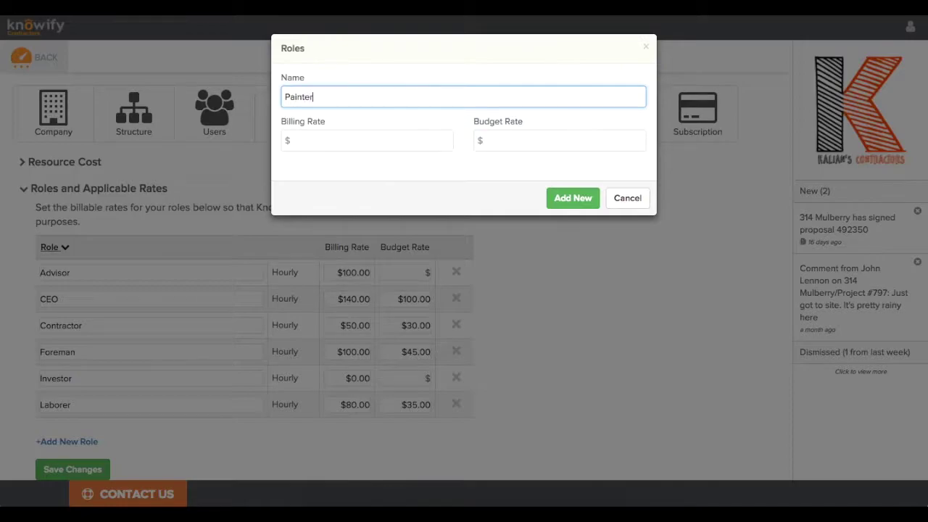
{"action": "left_click", "coordinate": [367, 140]}
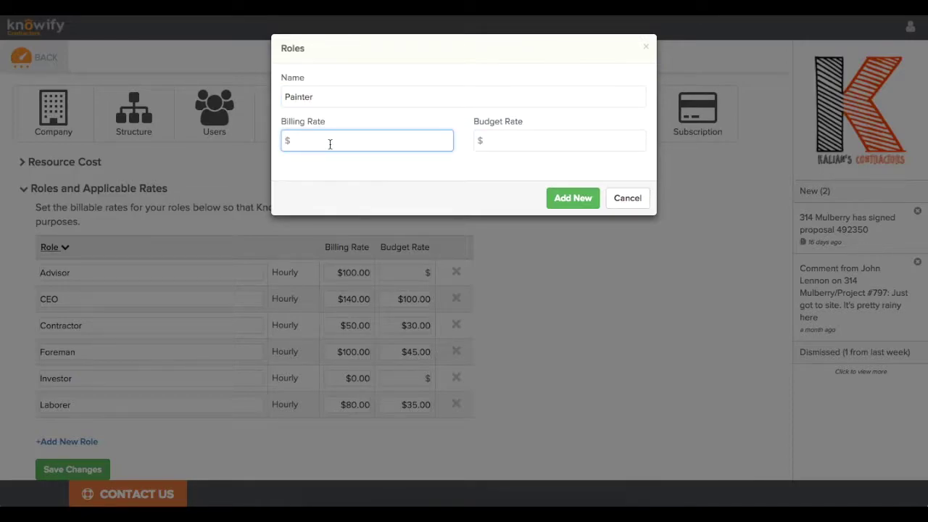
{"action": "type", "text": "80"}
{"action": "left_click", "coordinate": [519, 140]}
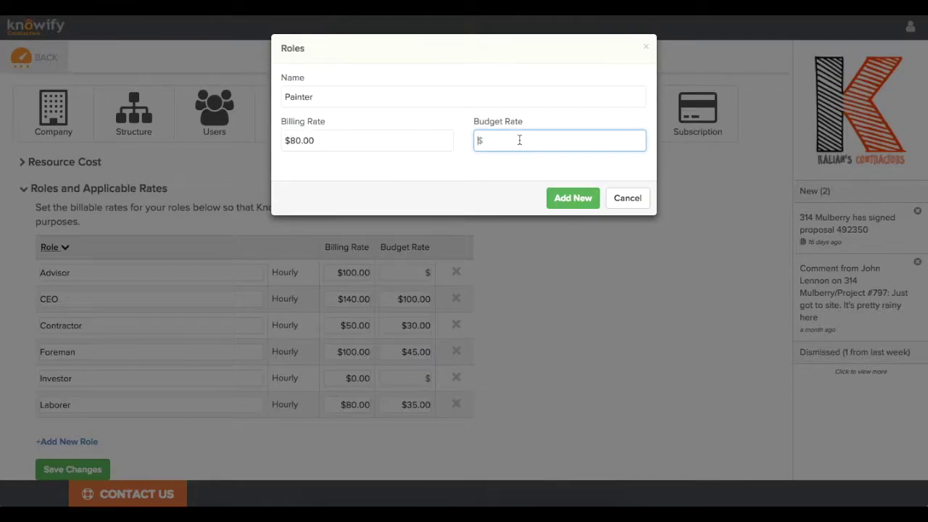
{"action": "type", "text": "37"}
{"action": "left_click", "coordinate": [572, 197]}
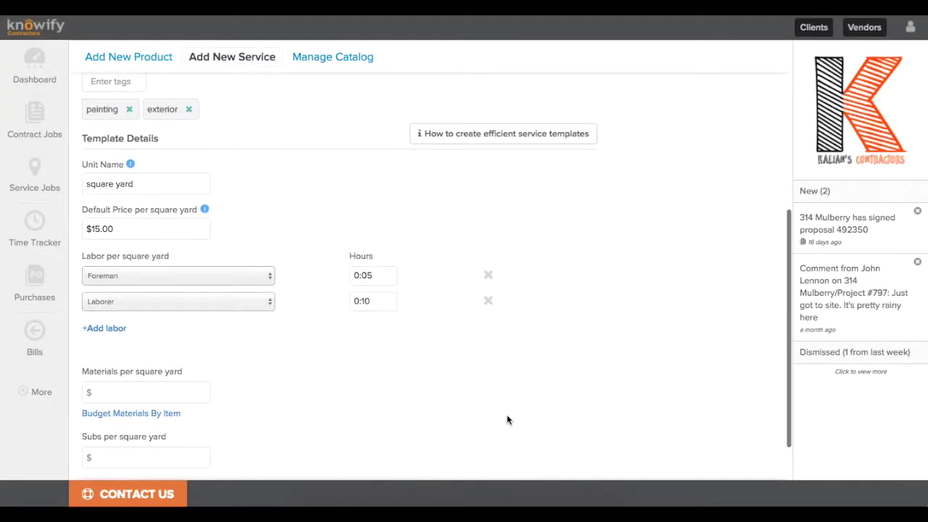
- Switch to item-based materials and add Latex Primer - White - 5 Gal. at quantity 0.05
{"action": "scroll", "coordinate": [508, 420], "scroll_direction": "down", "scroll_amount": 2}
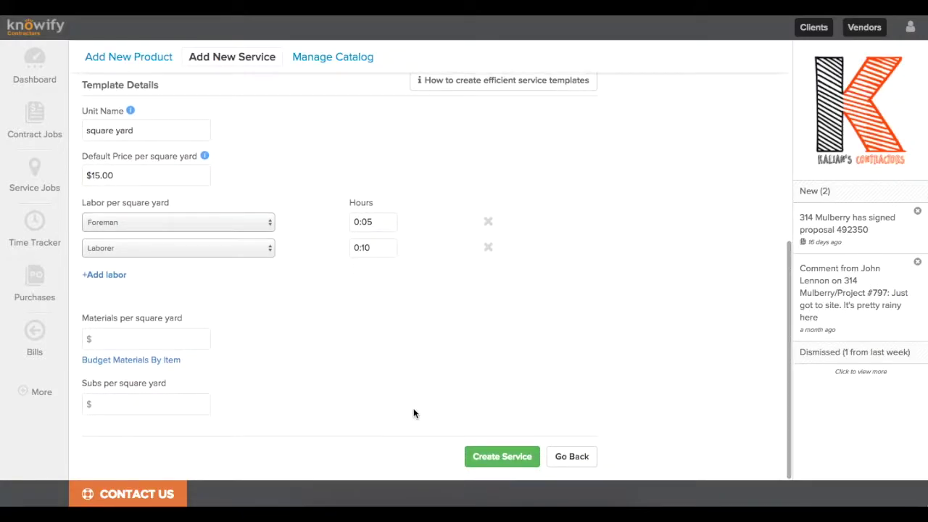
{"action": "left_click", "coordinate": [156, 363]}
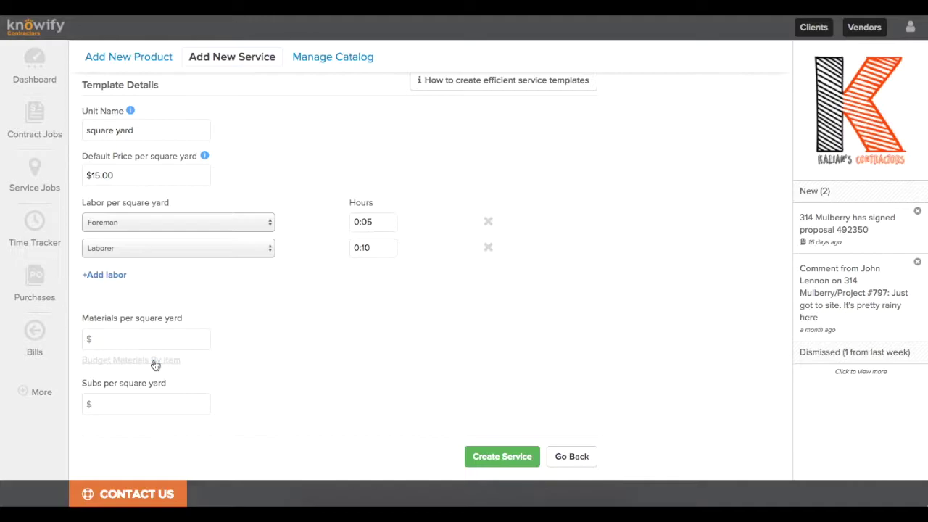
{"action": "scroll", "coordinate": [230, 348], "scroll_direction": "down", "scroll_amount": 1}
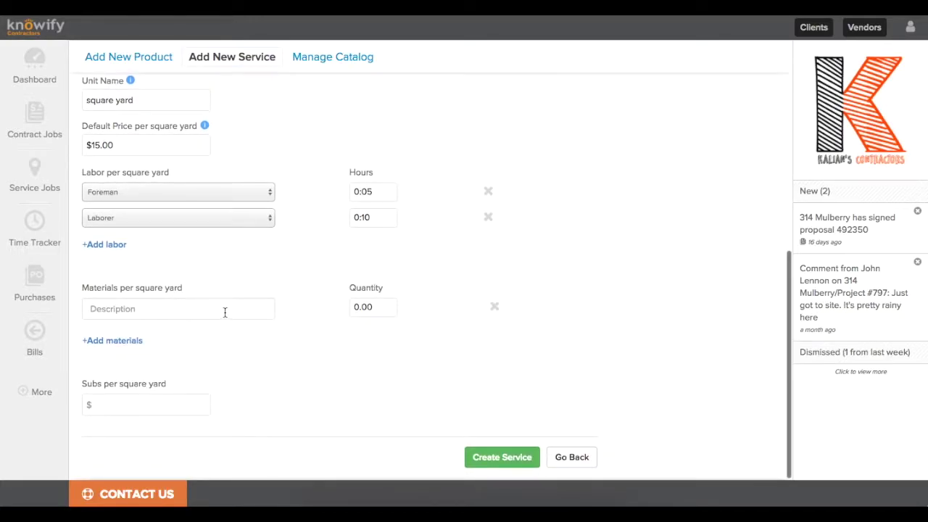
{"action": "left_click", "coordinate": [225, 312]}
{"action": "type", "text": "primer"}
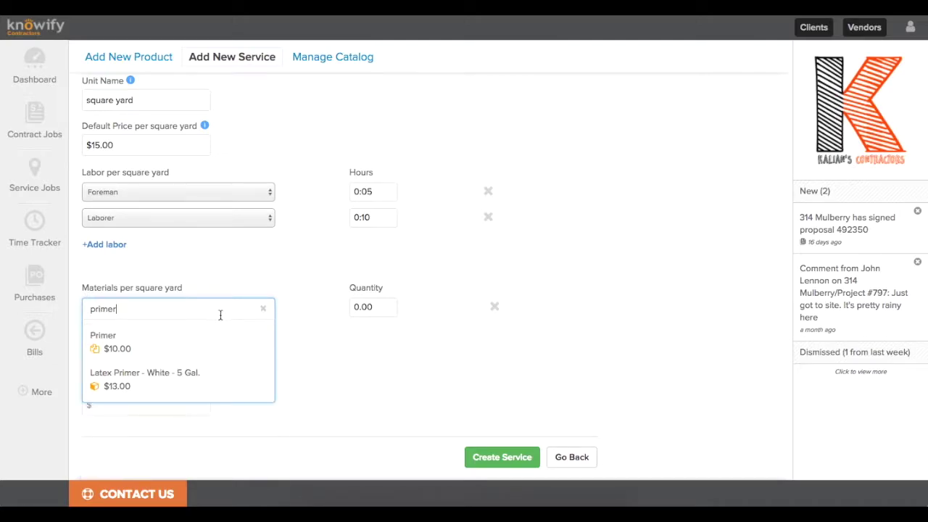
{"action": "left_click", "coordinate": [205, 373]}
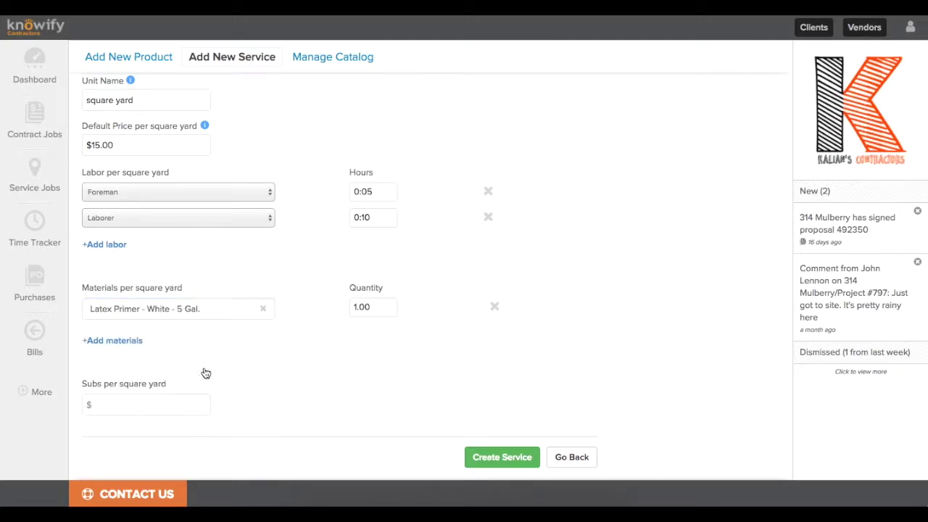
{"action": "left_click_drag", "start_coordinate": [354, 307], "coordinate": [369, 308]}
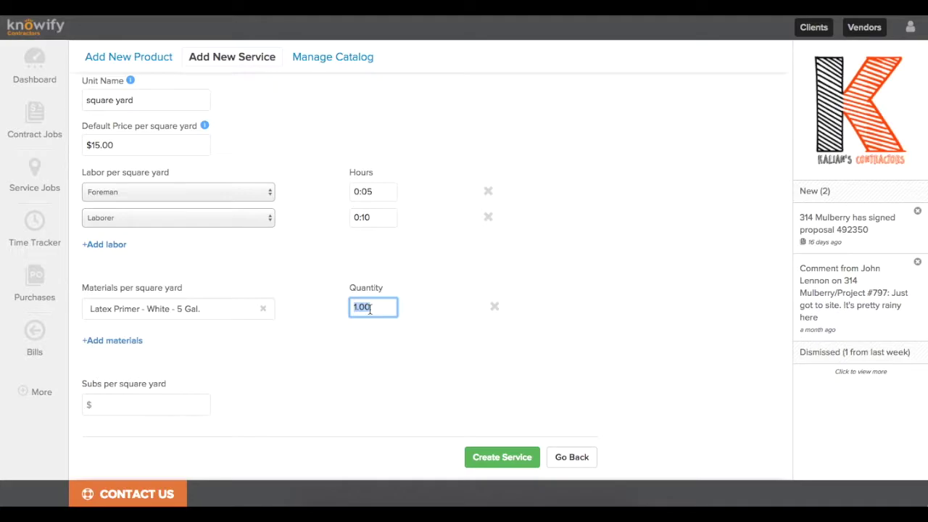
{"action": "key", "text": "BackSpace"}
{"action": "type", "text": ".05"}
{"action": "left_click", "coordinate": [332, 291]}
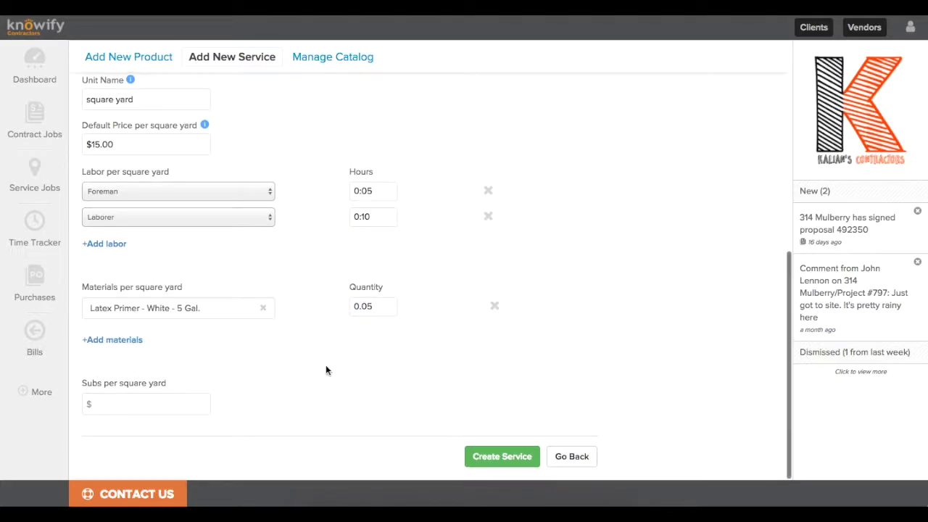
- Add Latex Paint - Red - 5 Gal. as a second material at quantity 0.10
{"action": "left_click", "coordinate": [138, 341]}
{"action": "left_click", "coordinate": [143, 341]}
{"action": "type", "text": "paint"}
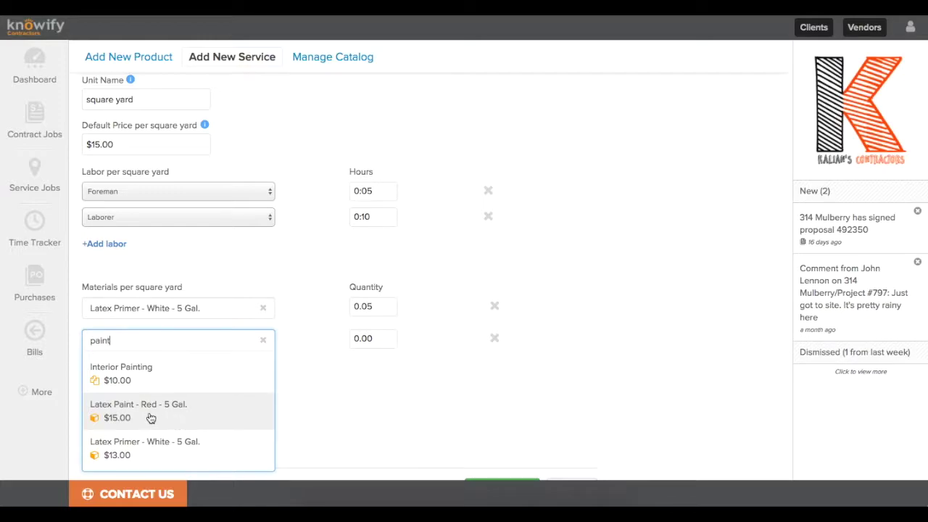
{"action": "left_click", "coordinate": [150, 429]}
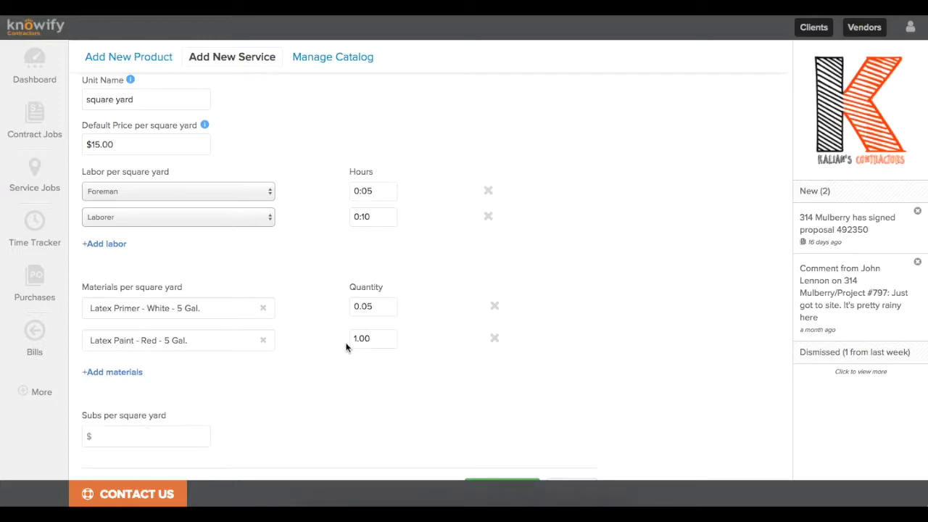
{"action": "left_click_drag", "start_coordinate": [374, 338], "coordinate": [343, 332]}
{"action": "type", "text": ".10"}
{"action": "left_click", "coordinate": [328, 342]}
{"action": "scroll", "coordinate": [328, 367], "scroll_direction": "down", "scroll_amount": 1}
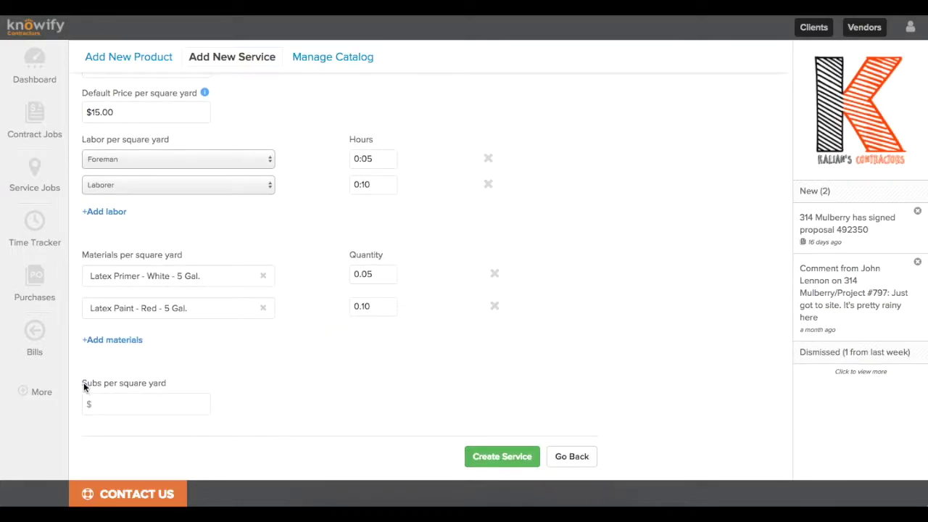
{"action": "mouse_move", "coordinate": [83, 387]}
{"action": "left_mouse_down"}
{"action": "mouse_move", "coordinate": [108, 385]}
{"action": "mouse_move", "coordinate": [85, 390]}
{"action": "left_mouse_up"}
- Enter a $10.00 subs cost per square yard and create the Exterior Painting service
{"action": "left_click", "coordinate": [110, 405]}
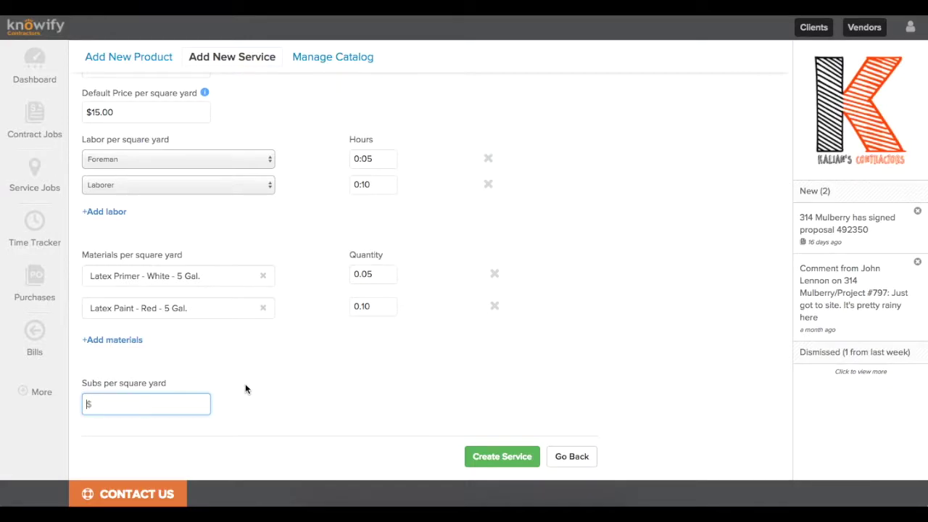
{"action": "type", "text": "10"}
{"action": "left_click", "coordinate": [267, 385]}
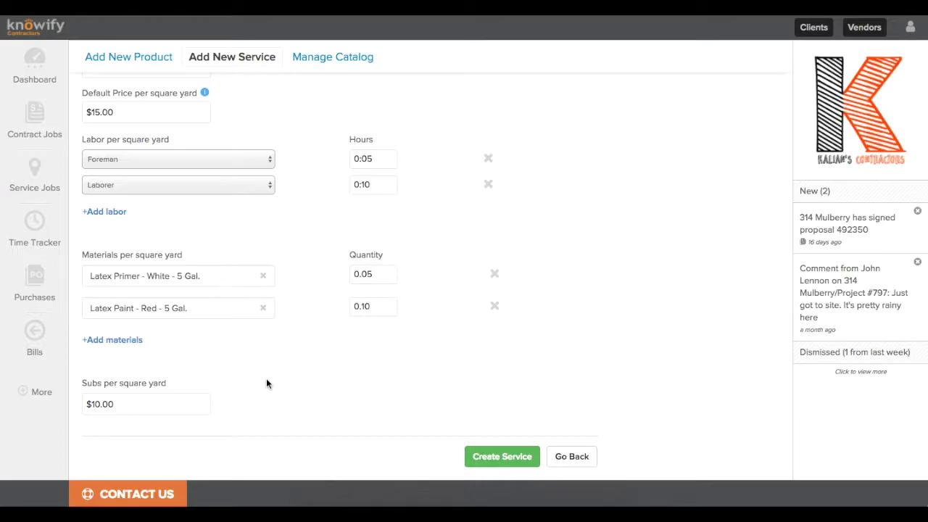
{"action": "left_click", "coordinate": [505, 458]}
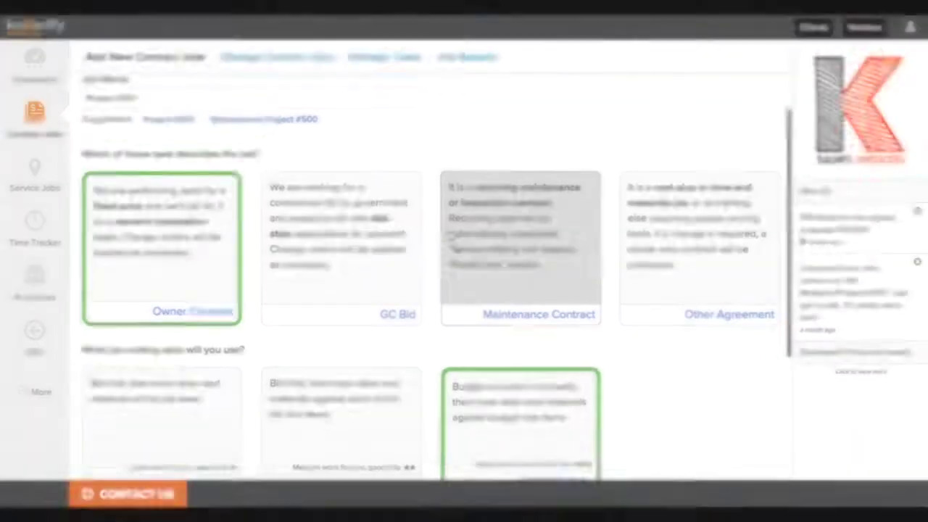
{"action": "scroll", "coordinate": [450, 236], "scroll_direction": "down", "scroll_amount": 5}
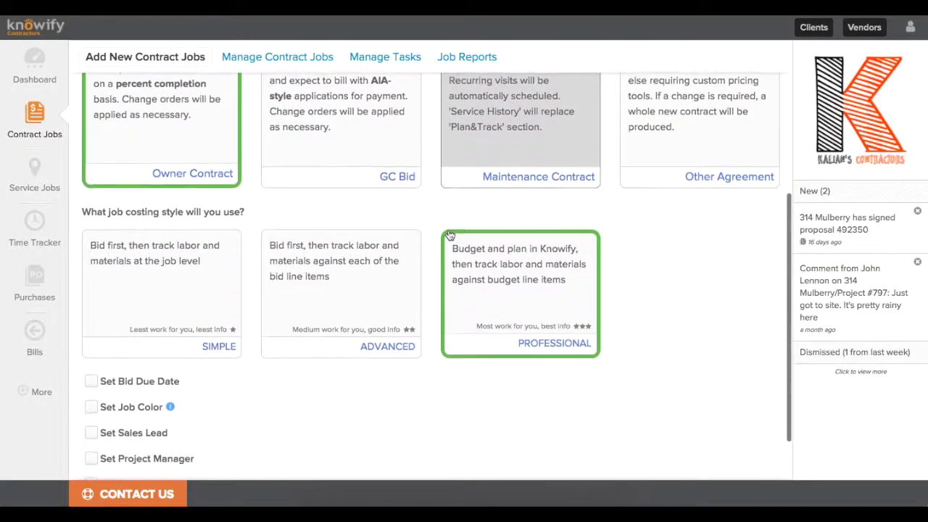
- Save the Owner Contract job for 123 Avenue A, creating Project #501
{"action": "scroll", "coordinate": [450, 235], "scroll_direction": "down", "scroll_amount": 2}
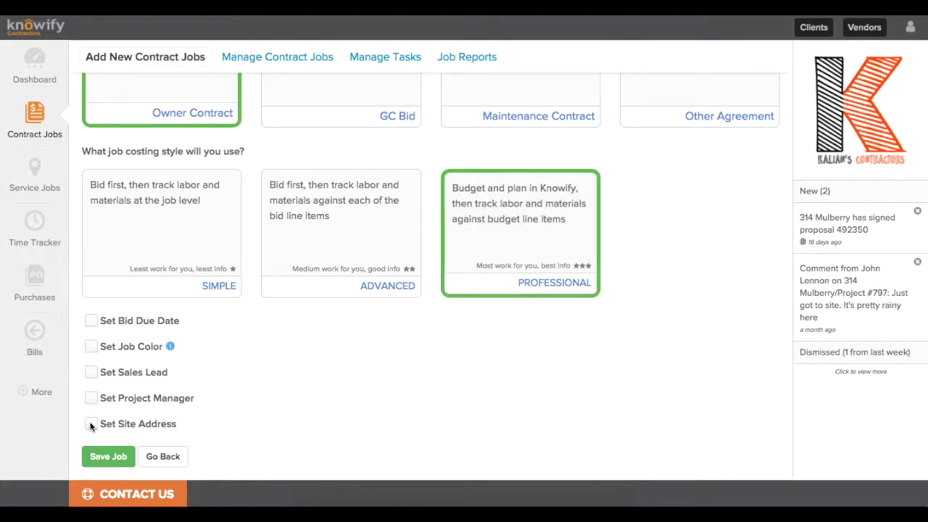
{"action": "left_click", "coordinate": [91, 459]}
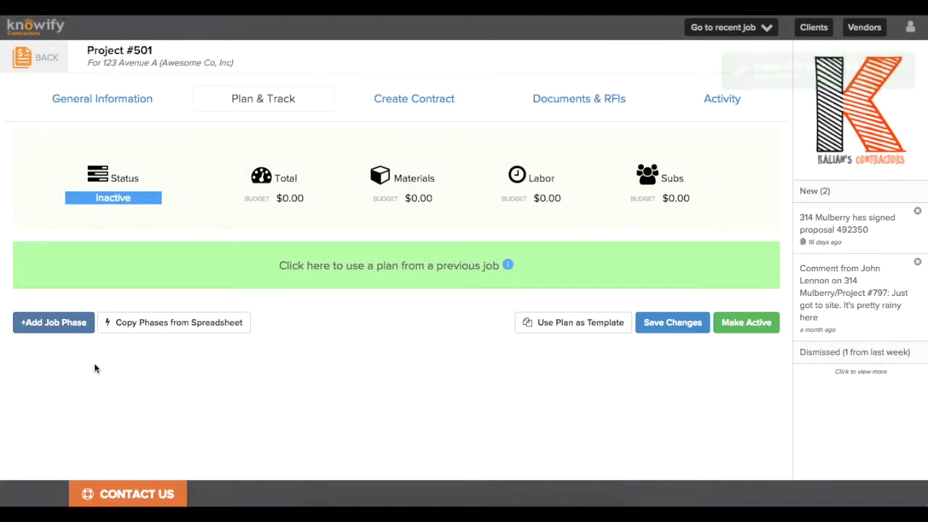
- Add a job phase from the Interior Painting service template with a 1000 square-foot quantity
{"action": "left_click", "coordinate": [69, 332]}
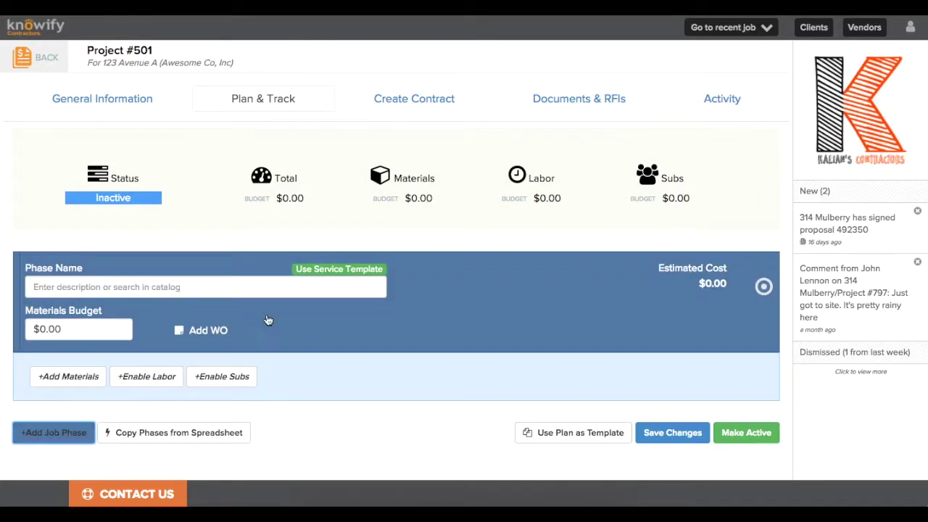
{"action": "left_click", "coordinate": [322, 279]}
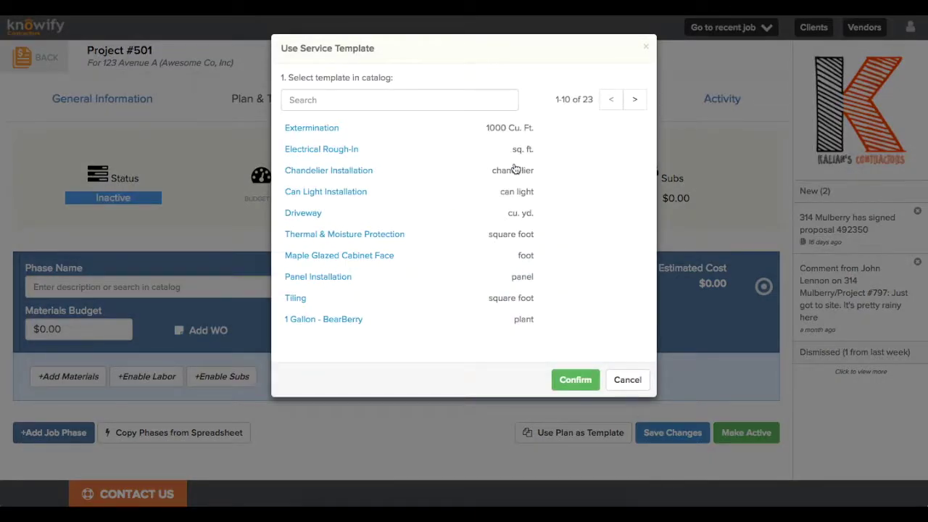
{"action": "left_click", "coordinate": [469, 100]}
{"action": "type", "text": "interio"}
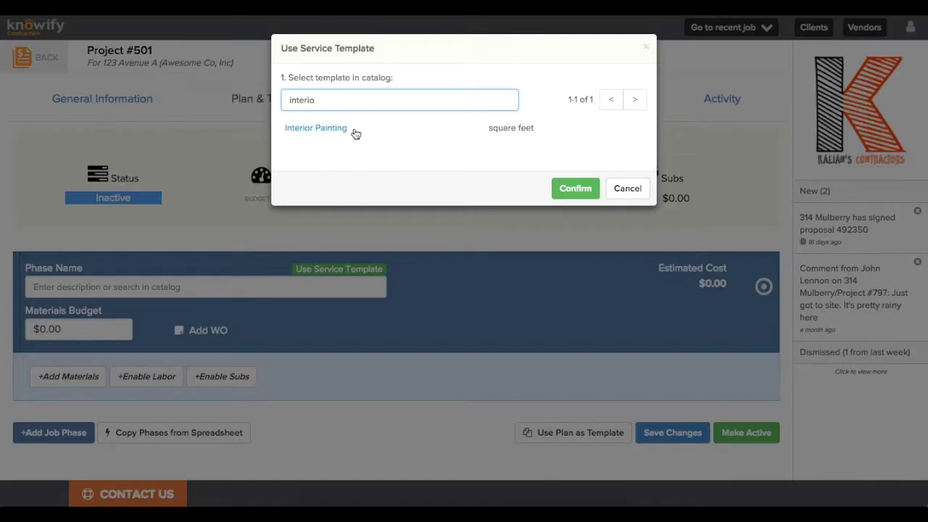
{"action": "left_click", "coordinate": [345, 129]}
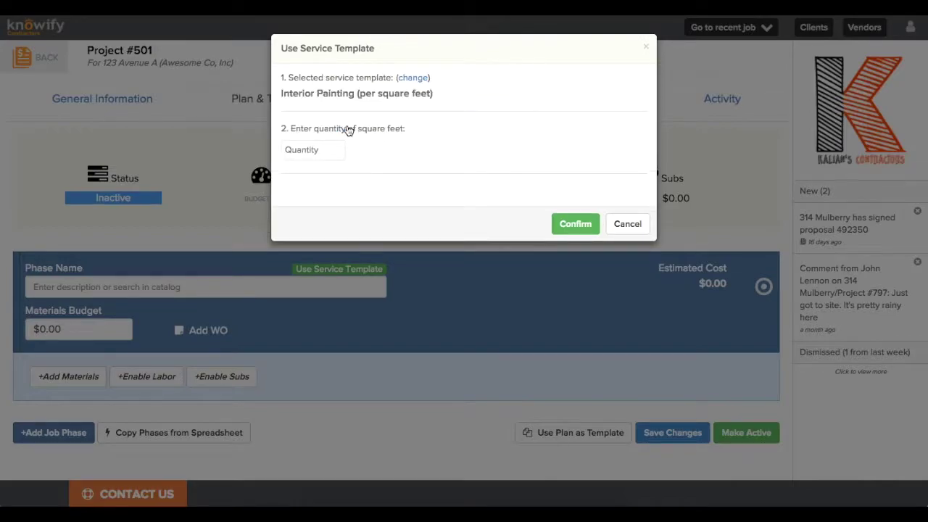
{"action": "left_click_drag", "start_coordinate": [352, 129], "coordinate": [408, 128]}
{"action": "left_click", "coordinate": [404, 135]}
{"action": "left_click", "coordinate": [323, 151]}
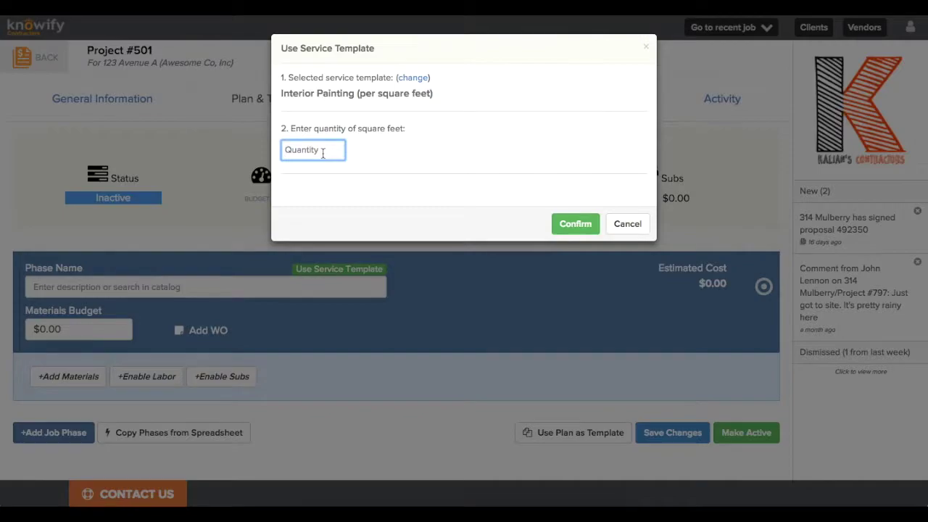
{"action": "type", "text": "1000"}
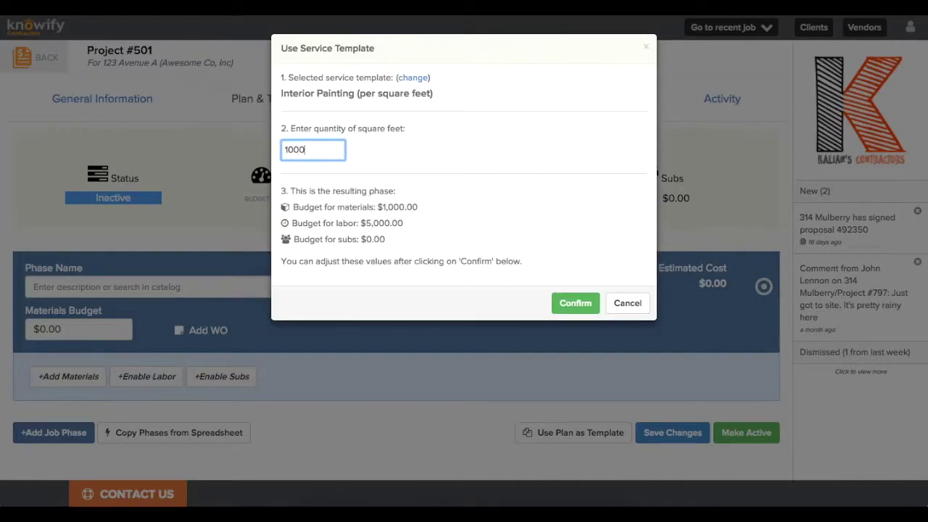
{"action": "left_click", "coordinate": [406, 207]}
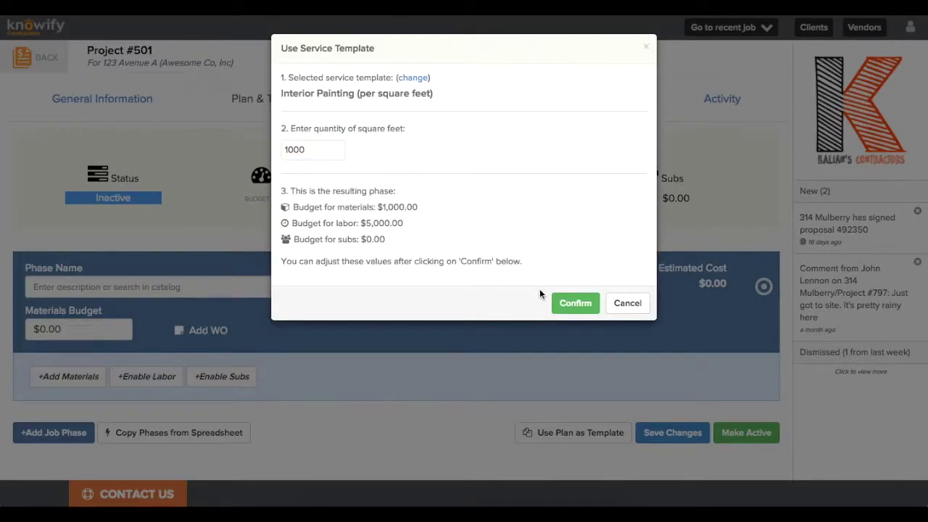
{"action": "left_click", "coordinate": [558, 301]}
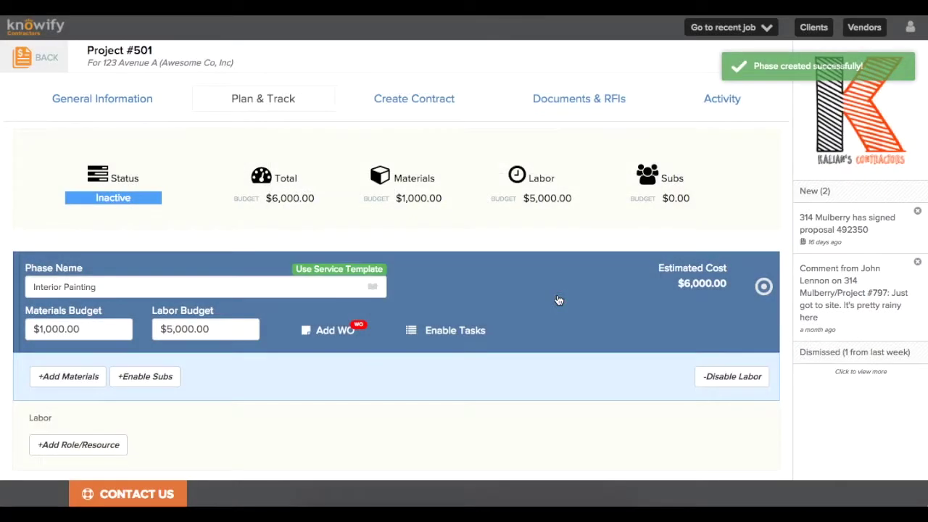
{"action": "scroll", "coordinate": [417, 328], "scroll_direction": "down", "scroll_amount": 1}
{"action": "left_click", "coordinate": [87, 291]}
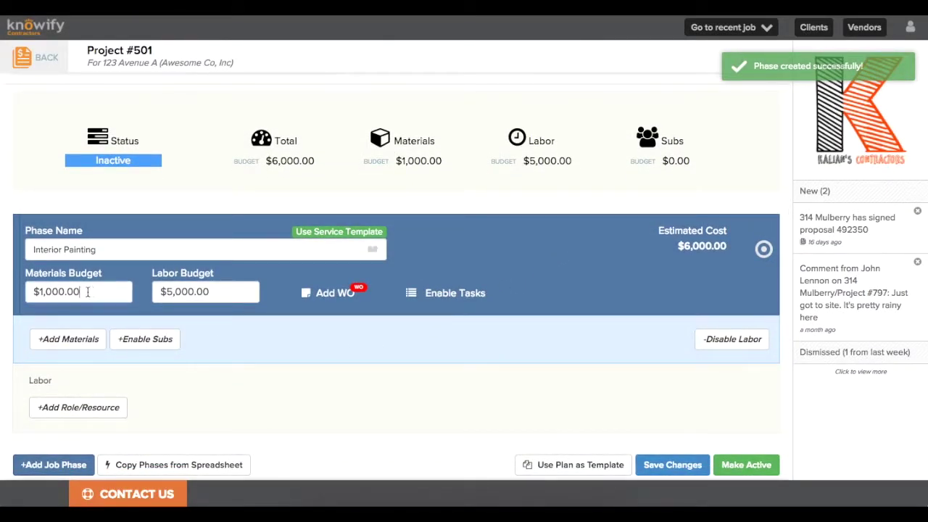
{"action": "left_click_drag", "start_coordinate": [87, 292], "coordinate": [33, 292]}
{"action": "left_click_drag", "start_coordinate": [230, 294], "coordinate": [163, 287]}
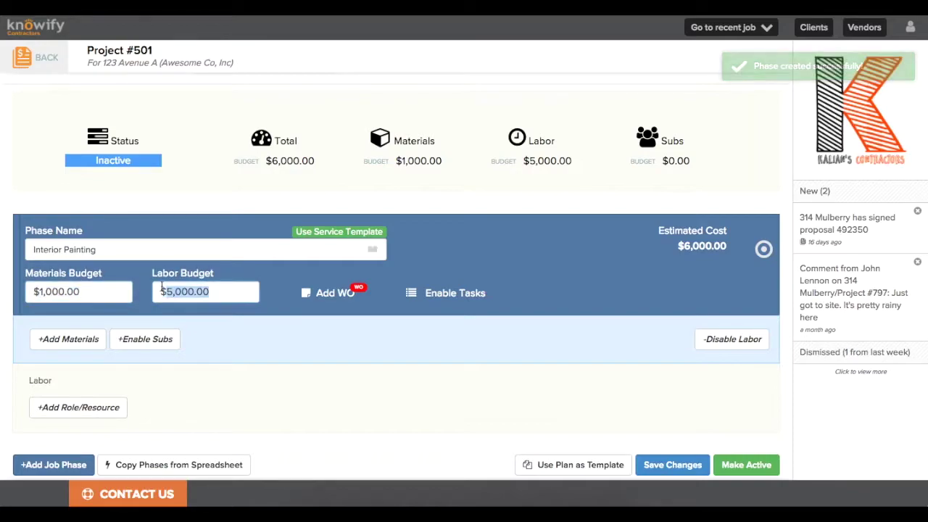
{"action": "left_click", "coordinate": [237, 390]}
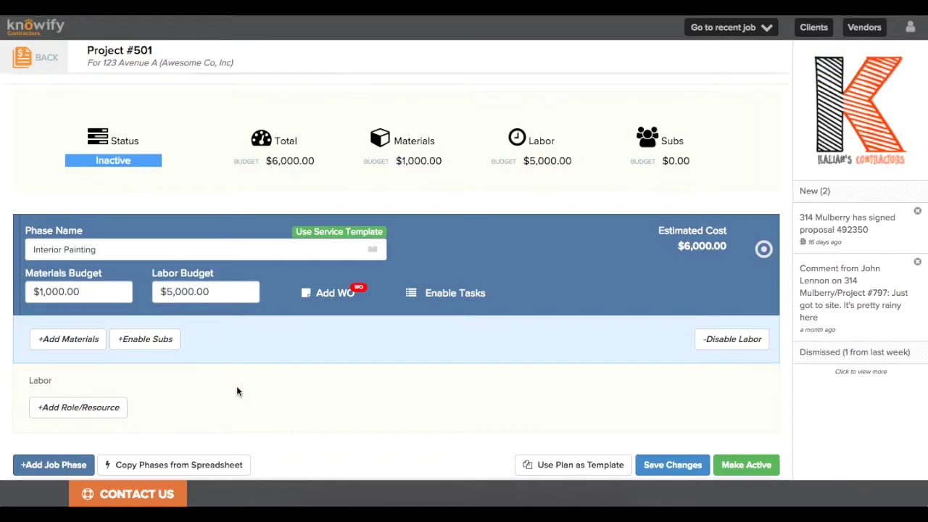
{"action": "scroll", "coordinate": [237, 391], "scroll_direction": "down", "scroll_amount": 1}
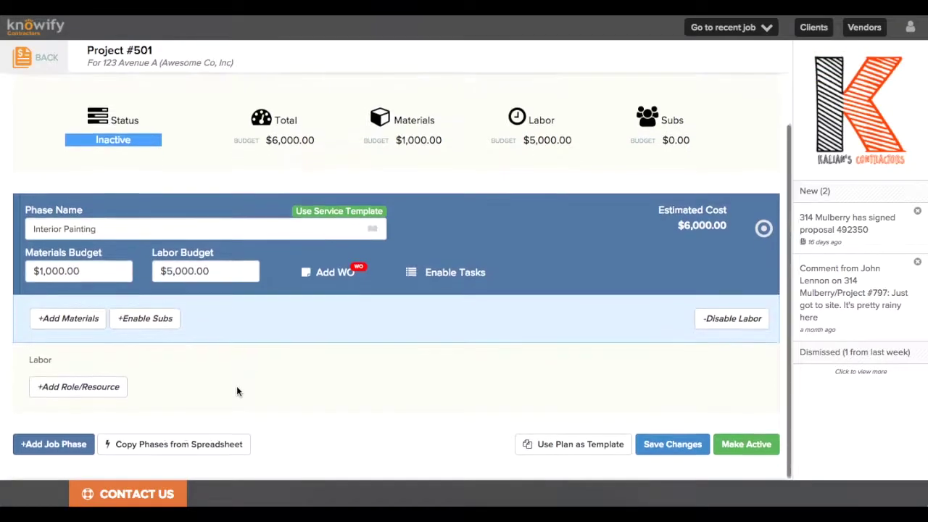
{"action": "left_click", "coordinate": [345, 278]}
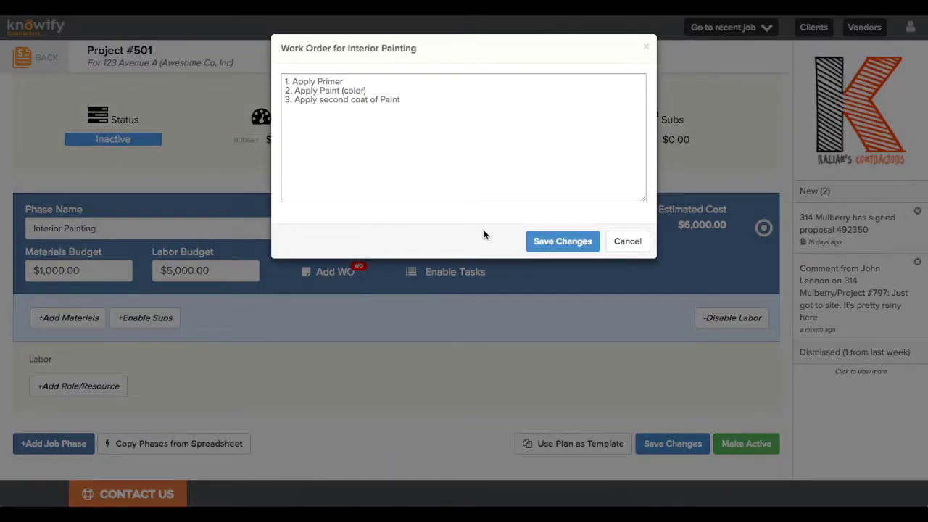
{"action": "left_click", "coordinate": [621, 243]}
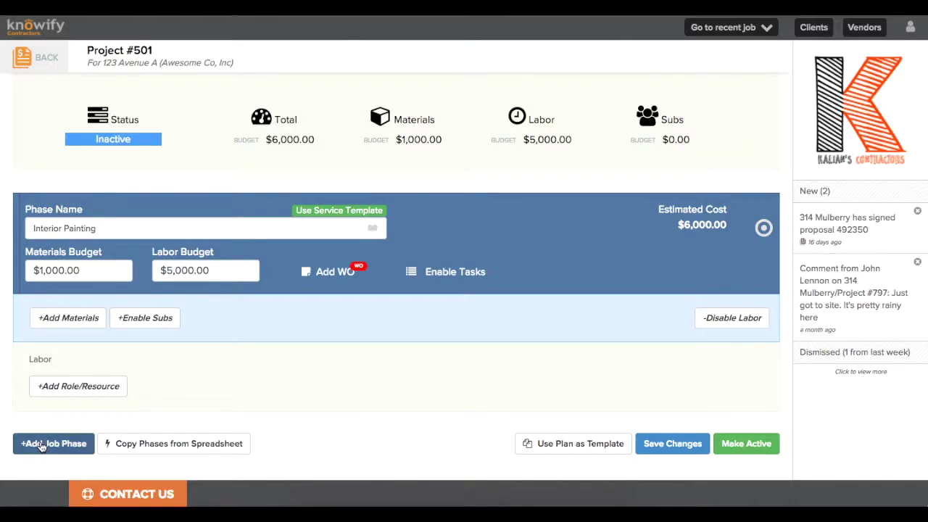
- Add a job phase from the Exterior Painting service template with a 500 square-yard quantity
{"action": "left_click", "coordinate": [41, 446]}
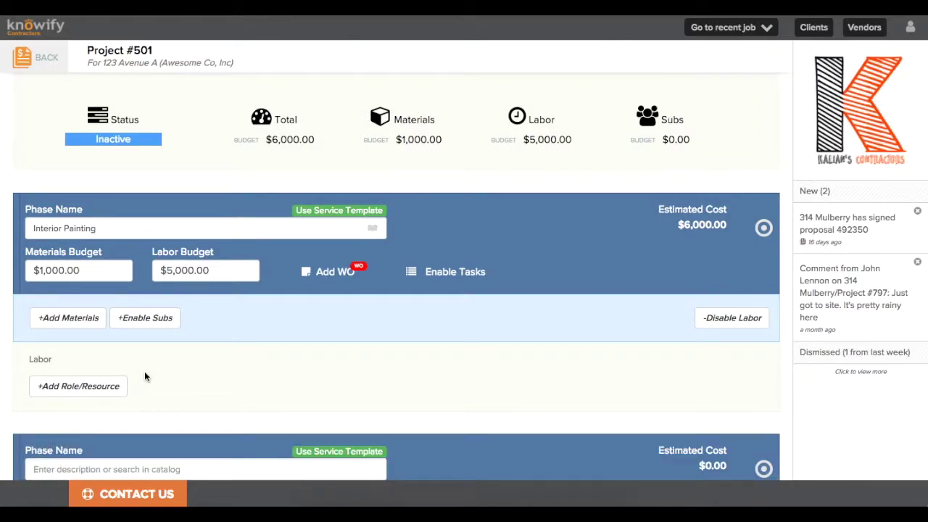
{"action": "scroll", "coordinate": [145, 376], "scroll_direction": "down", "scroll_amount": 2}
{"action": "scroll", "coordinate": [144, 377], "scroll_direction": "down", "scroll_amount": 4}
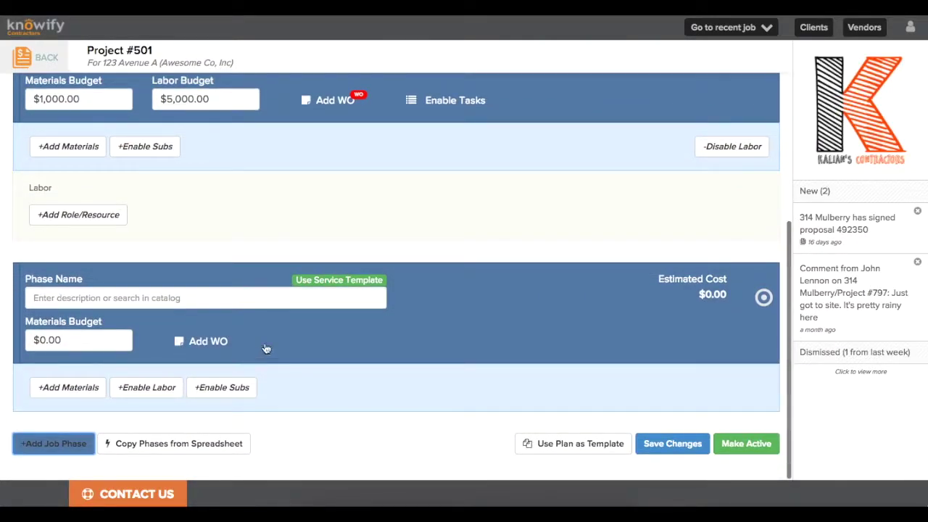
{"action": "left_click", "coordinate": [312, 287]}
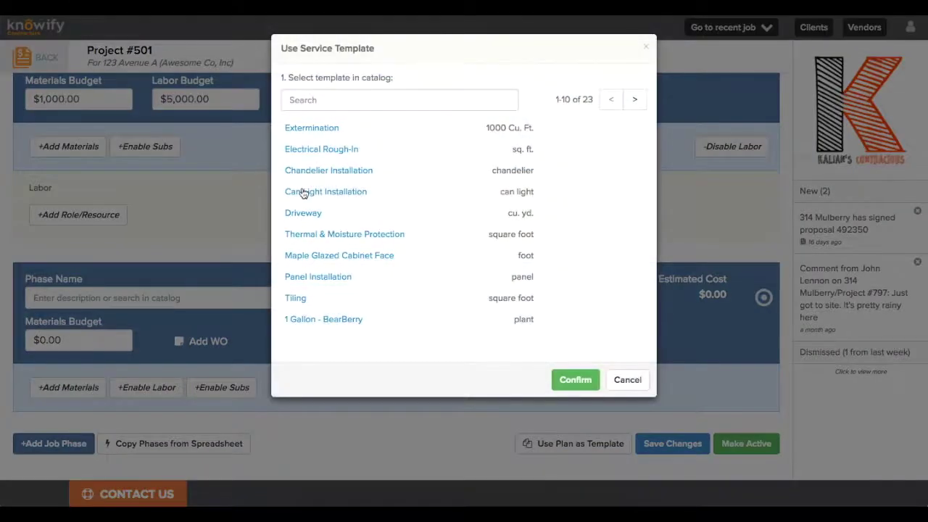
{"action": "left_click", "coordinate": [317, 103]}
{"action": "type", "text": "ext"}
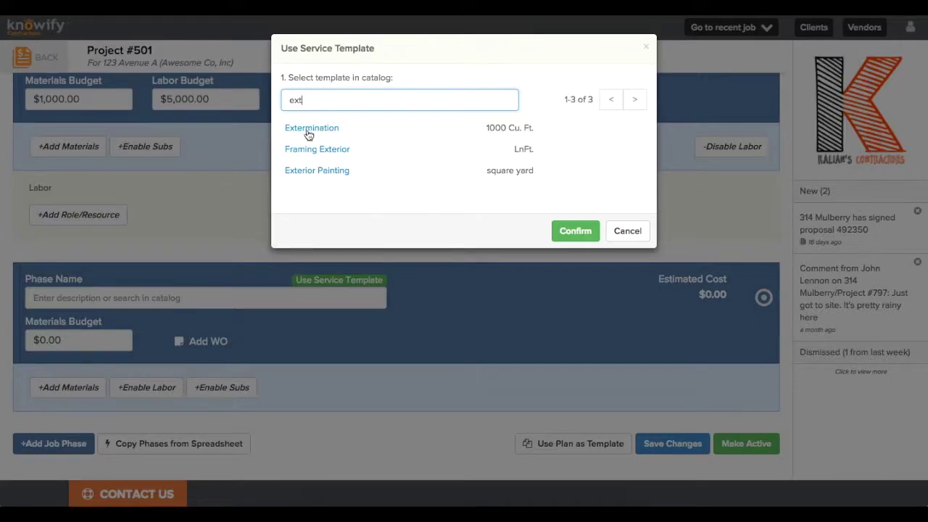
{"action": "left_click", "coordinate": [309, 171]}
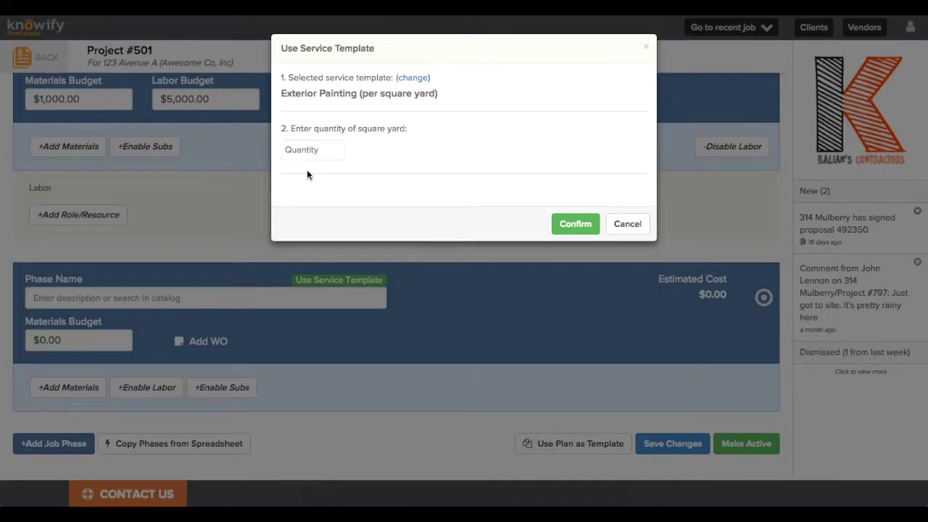
{"action": "left_click", "coordinate": [307, 152]}
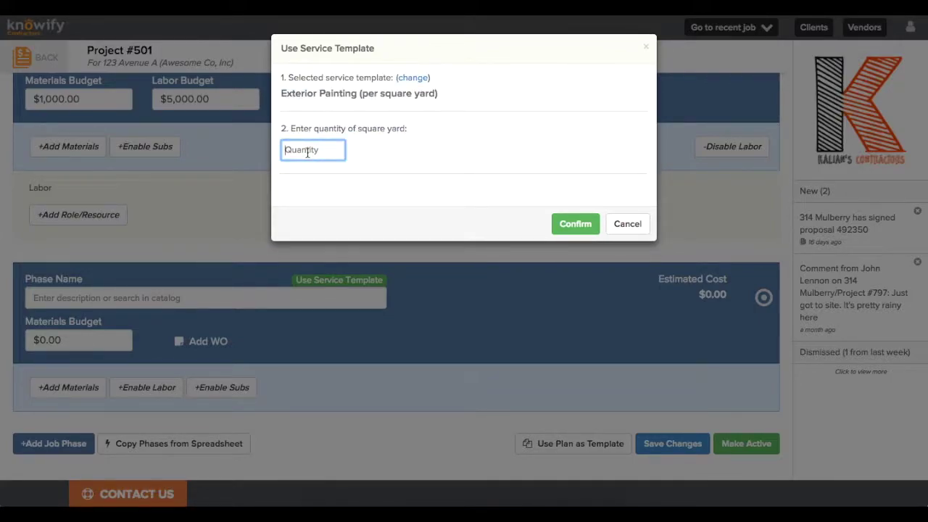
{"action": "type", "text": "500"}
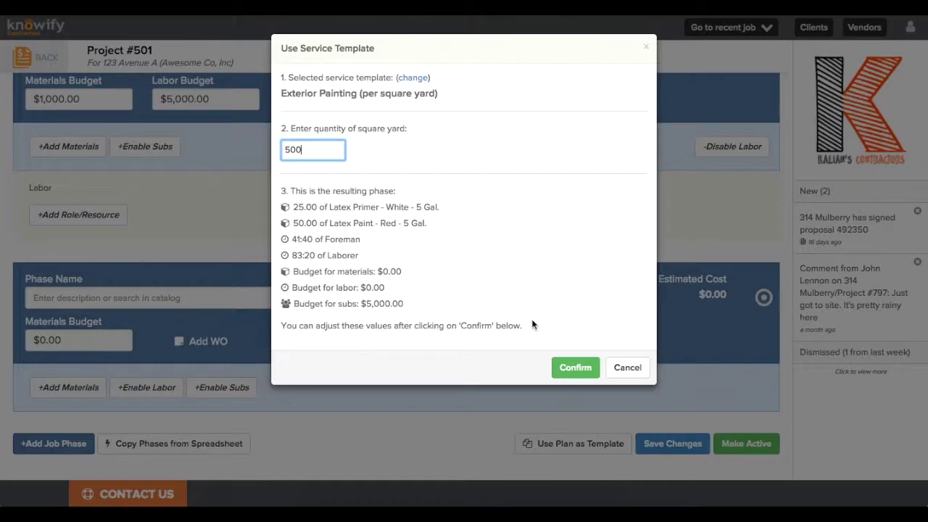
{"action": "left_click", "coordinate": [565, 369]}
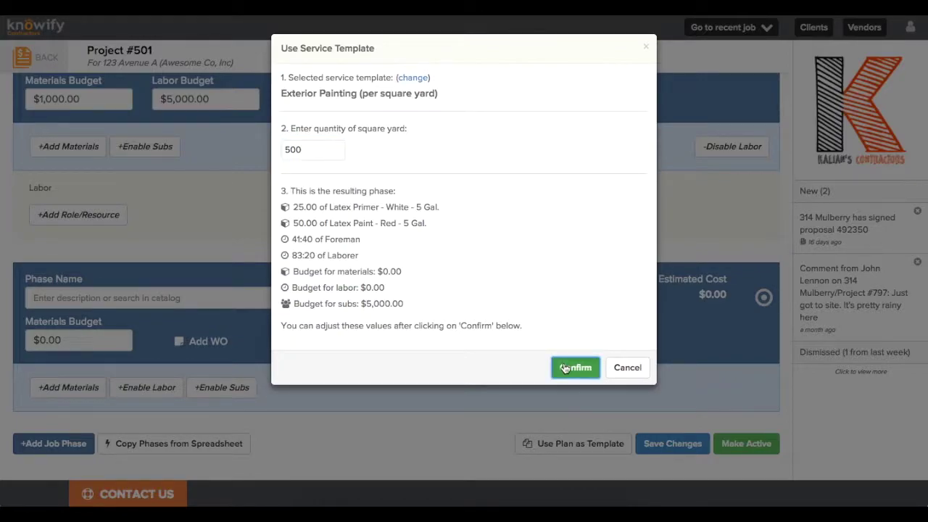
- Select the Exterior Painting materials, labor and subcontractor budget amounts ($1,075.00, $4,791.67, $5,000.00)
{"action": "left_click_drag", "start_coordinate": [90, 341], "coordinate": [36, 339]}
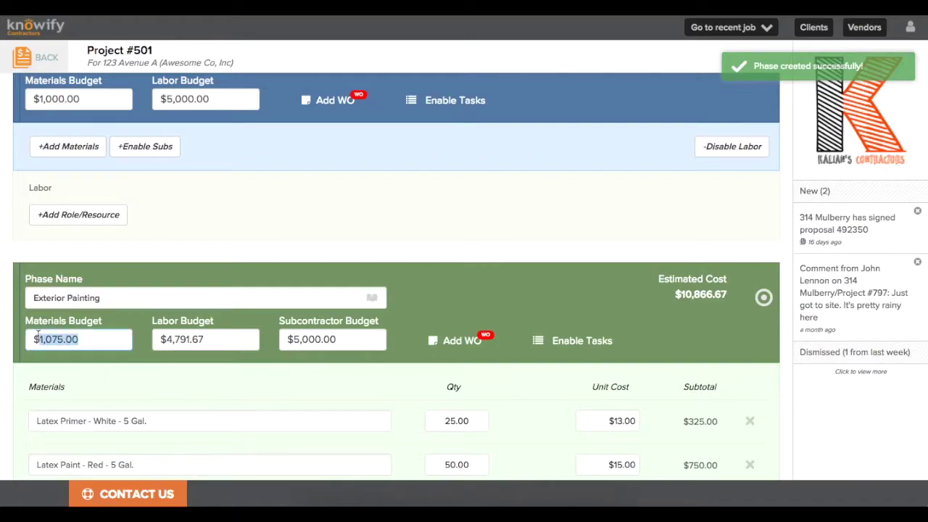
{"action": "left_click_drag", "start_coordinate": [215, 341], "coordinate": [187, 342]}
{"action": "left_click", "coordinate": [153, 342], "text": "shift"}
{"action": "left_click", "coordinate": [182, 344]}
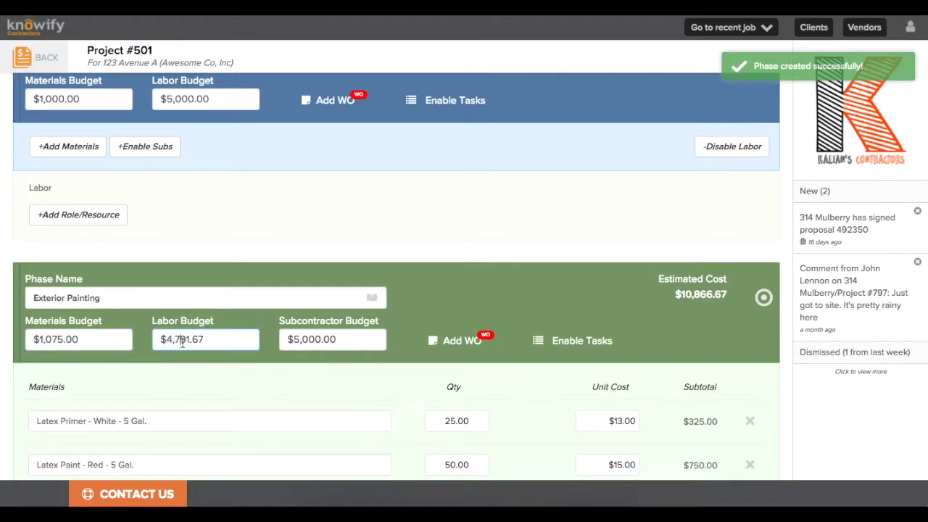
{"action": "left_click_drag", "start_coordinate": [288, 340], "coordinate": [340, 339]}
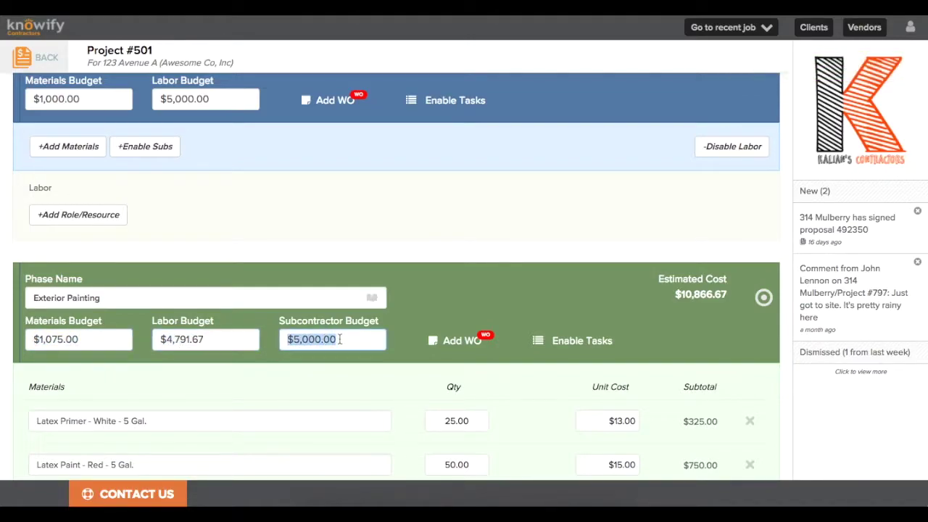
{"action": "left_click", "coordinate": [338, 375]}
- Set Exterior Painting to 40 foreman and 80 laborer hours, save, and open Create Contract
{"action": "scroll", "coordinate": [338, 375], "scroll_direction": "down", "scroll_amount": 3}
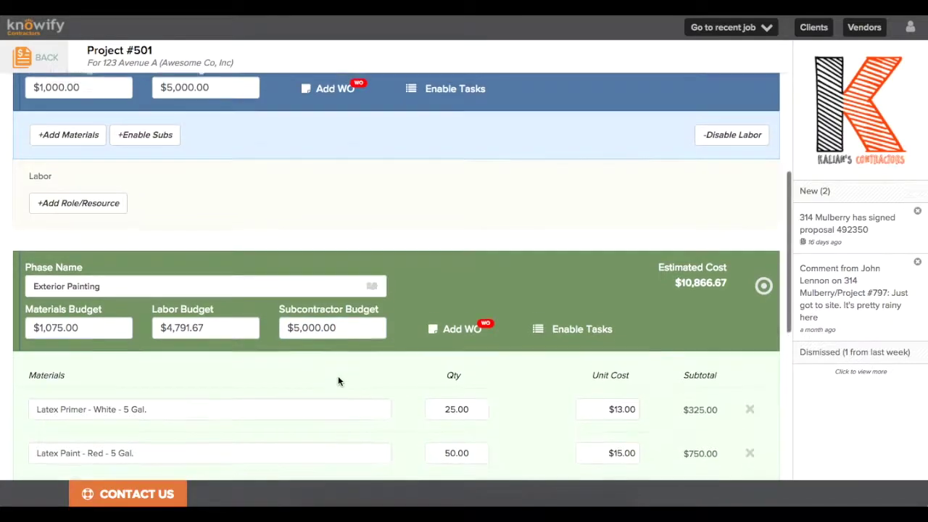
{"action": "scroll", "coordinate": [338, 382], "scroll_direction": "down", "scroll_amount": 5}
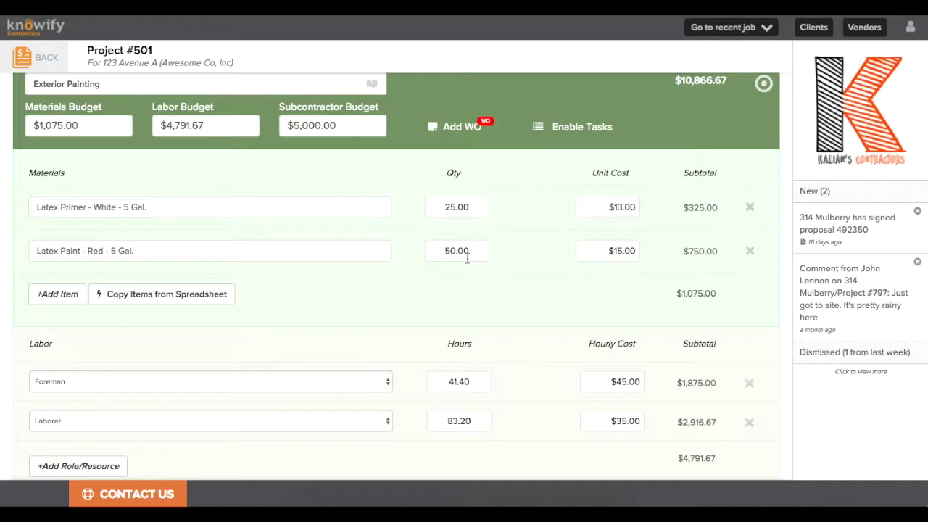
{"action": "scroll", "coordinate": [427, 279], "scroll_direction": "down", "scroll_amount": 2}
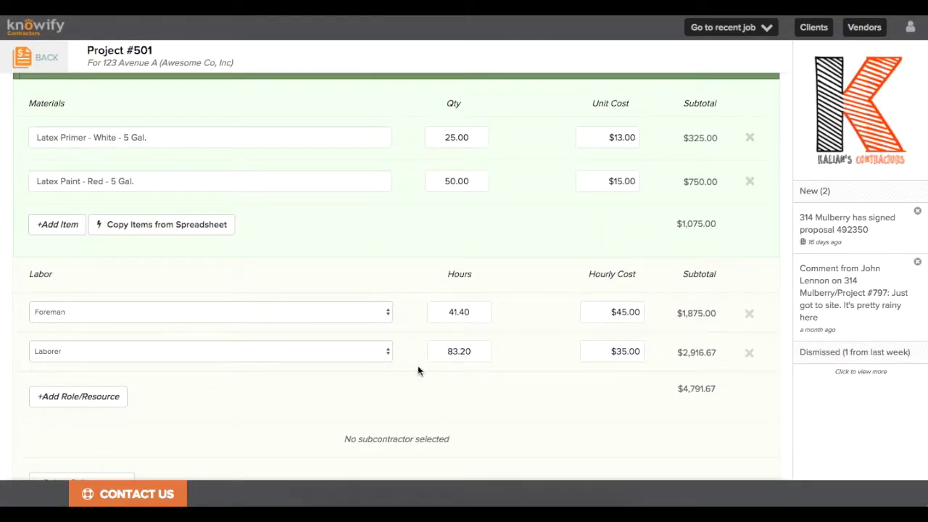
{"action": "scroll", "coordinate": [462, 367], "scroll_direction": "down", "scroll_amount": 3}
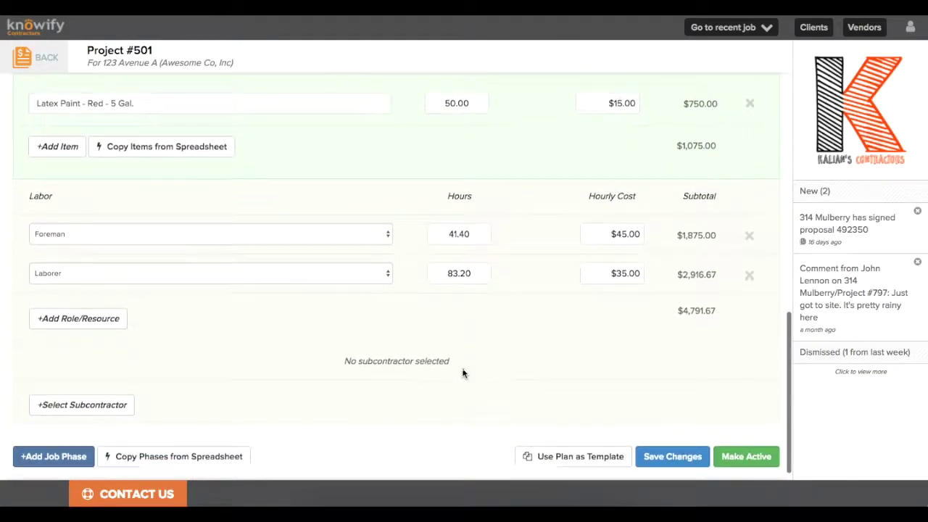
{"action": "left_click", "coordinate": [449, 226]}
{"action": "type", "text": "40"}
{"action": "left_click", "coordinate": [450, 266]}
{"action": "type", "text": "80:00"}
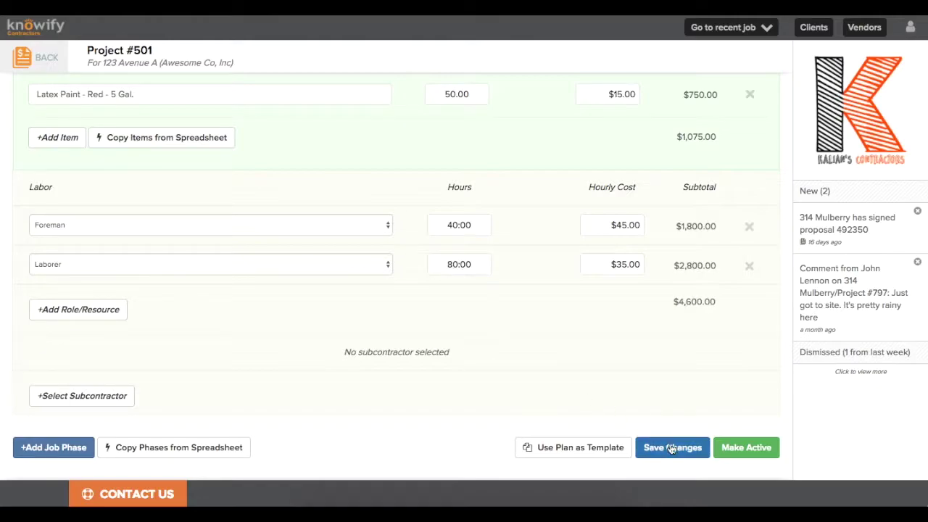
{"action": "left_click", "coordinate": [670, 447]}
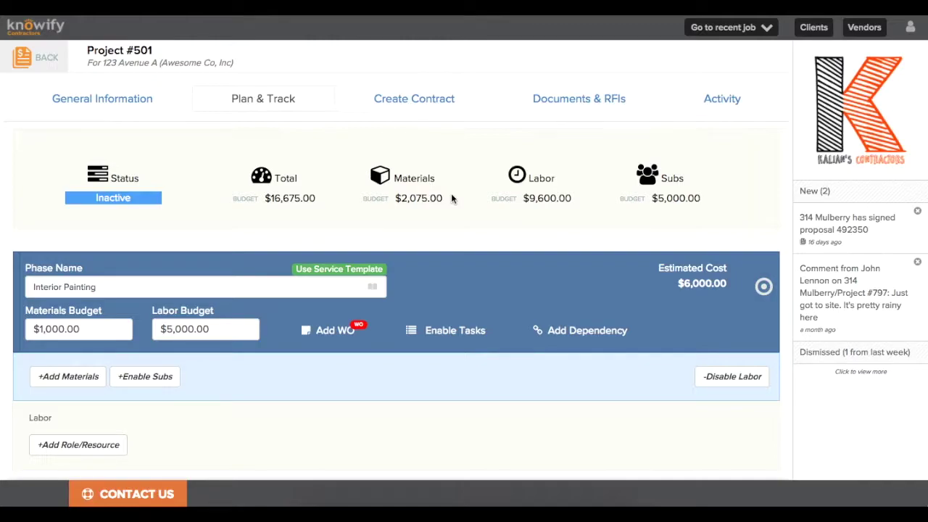
{"action": "left_click", "coordinate": [404, 97]}
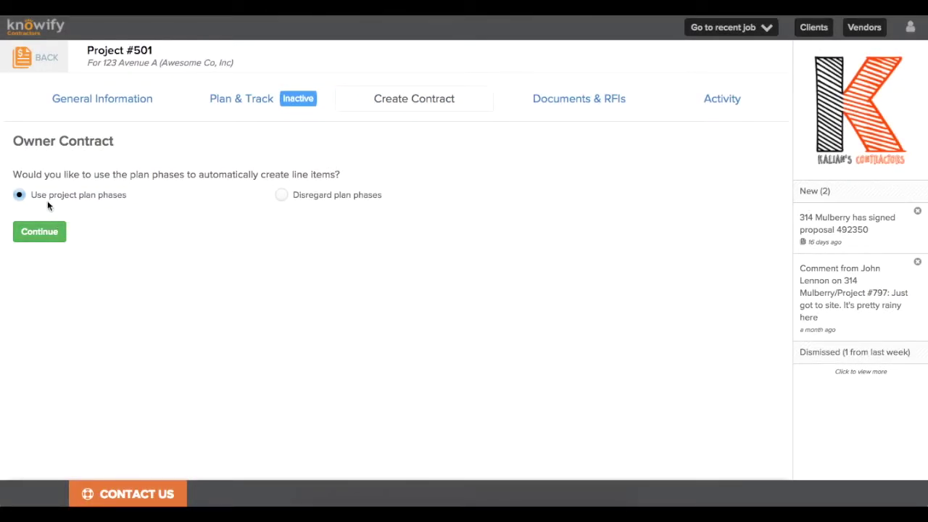
- Create the owner contract from the phases and apply a 50% markup to all line items
{"action": "left_click", "coordinate": [46, 234]}
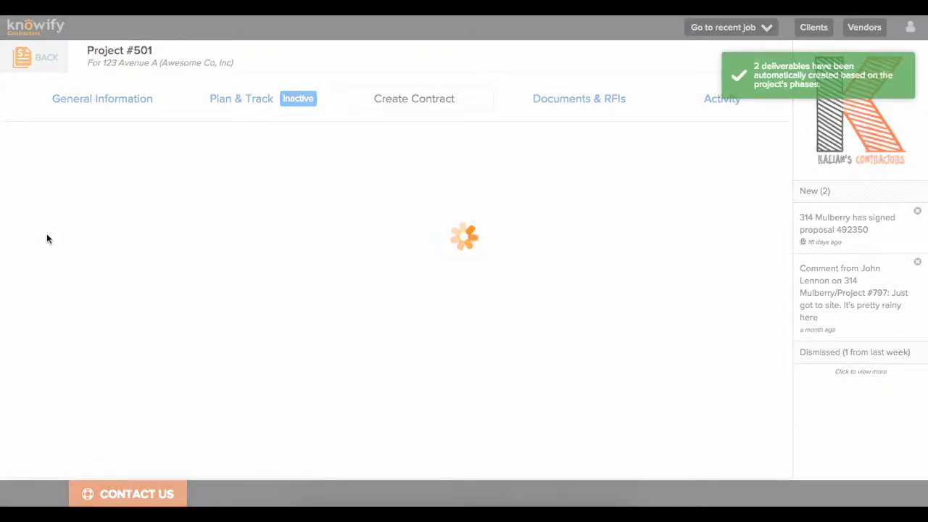
{"action": "scroll", "coordinate": [311, 300], "scroll_direction": "down", "scroll_amount": 5}
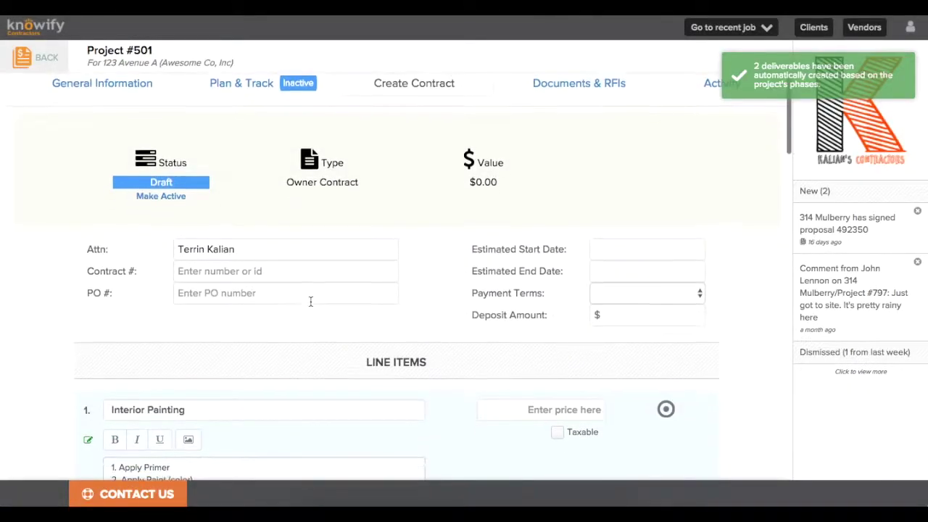
{"action": "scroll", "coordinate": [311, 301], "scroll_direction": "down", "scroll_amount": 6}
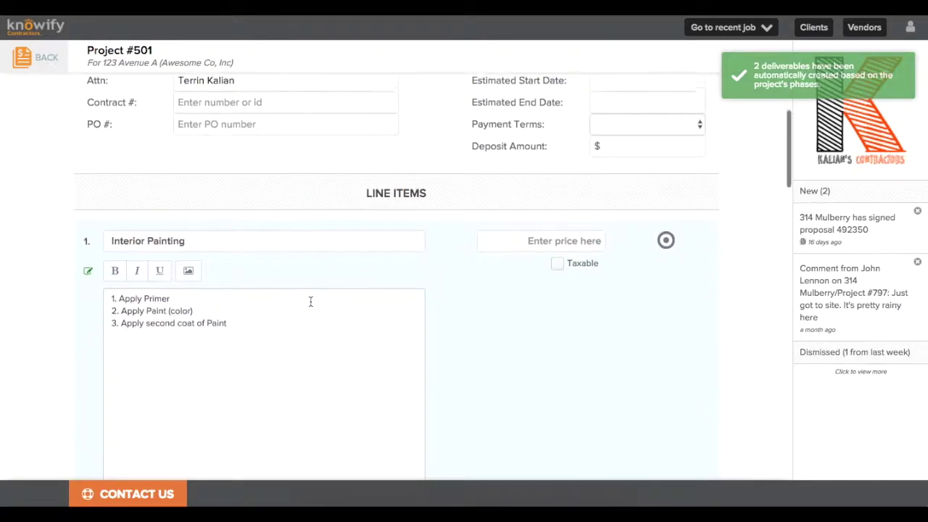
{"action": "scroll", "coordinate": [312, 305], "scroll_direction": "down", "scroll_amount": 3}
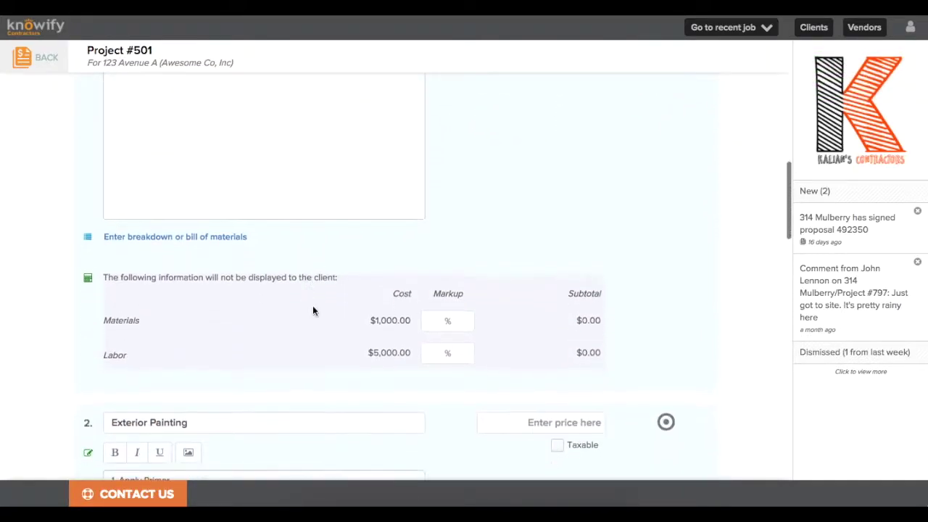
{"action": "scroll", "coordinate": [406, 341], "scroll_direction": "down", "scroll_amount": 1}
{"action": "left_click", "coordinate": [440, 306]}
{"action": "type", "text": "50"}
{"action": "left_click", "coordinate": [488, 305]}
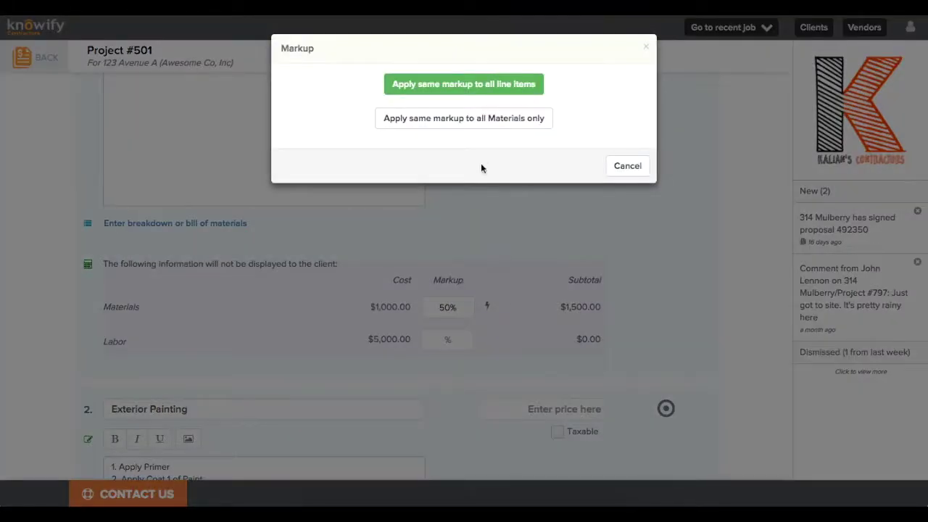
{"action": "left_click", "coordinate": [476, 84]}
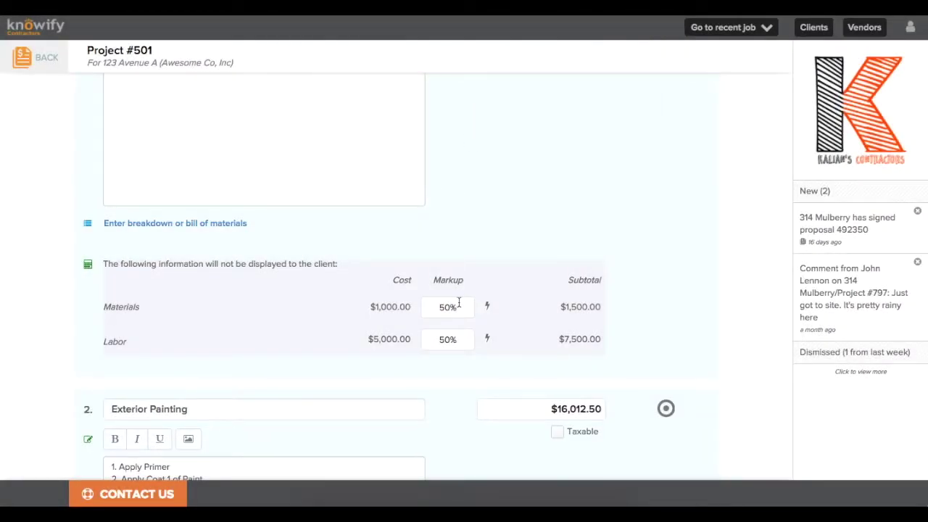
- Replace 'Paint (color)' with 'Red' in the Interior Painting steps and add a blank line item 3
{"action": "scroll", "coordinate": [459, 302], "scroll_direction": "up", "scroll_amount": 3}
{"action": "mouse_move", "coordinate": [344, 263]}
{"action": "left_mouse_down"}
{"action": "mouse_move", "coordinate": [116, 144]}
{"action": "mouse_move", "coordinate": [141, 163]}
{"action": "mouse_move", "coordinate": [221, 183]}
{"action": "left_mouse_up"}
{"action": "left_click_drag", "start_coordinate": [148, 164], "coordinate": [234, 158]}
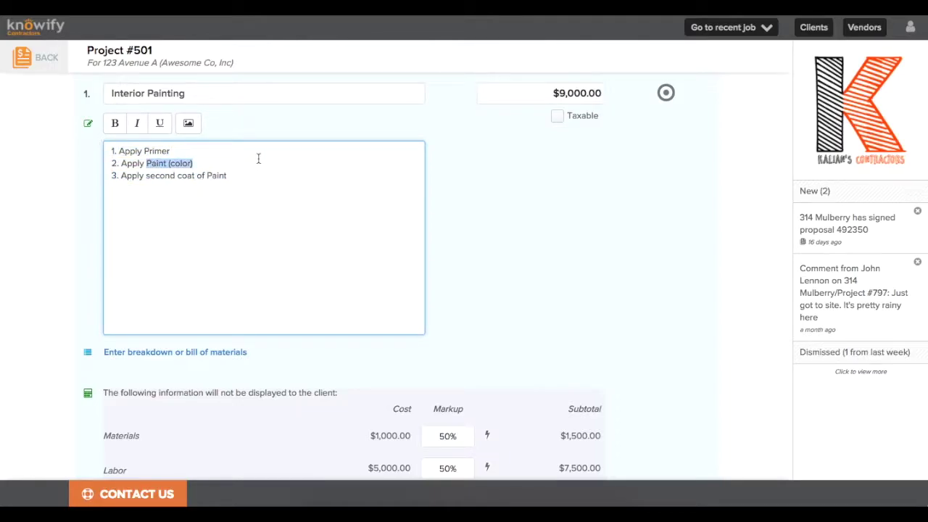
{"action": "type", "text": "Red"}
{"action": "scroll", "coordinate": [457, 274], "scroll_direction": "down", "scroll_amount": 5}
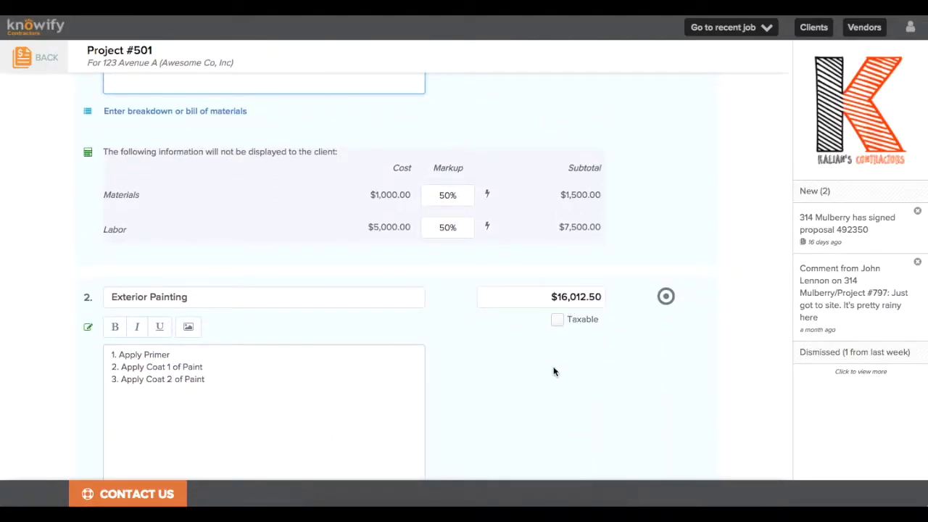
{"action": "scroll", "coordinate": [553, 370], "scroll_direction": "down", "scroll_amount": 4}
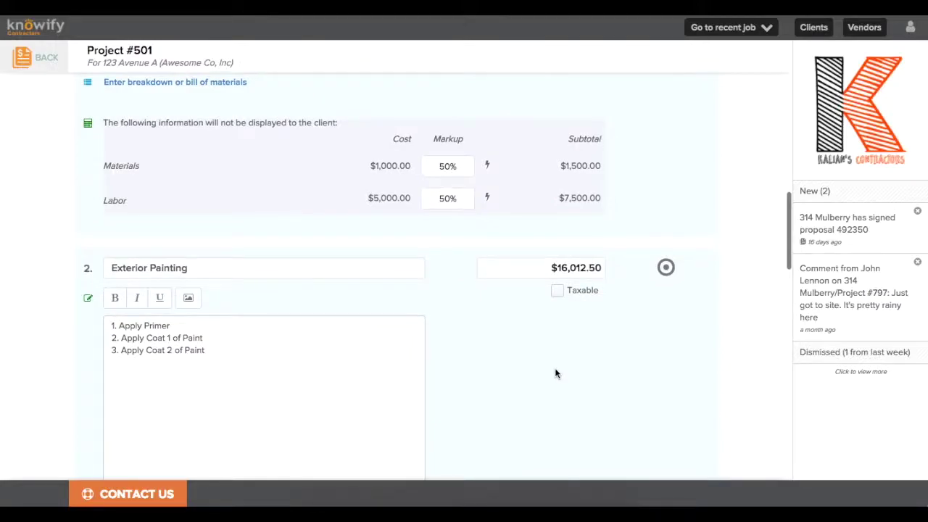
{"action": "scroll", "coordinate": [555, 373], "scroll_direction": "down", "scroll_amount": 8}
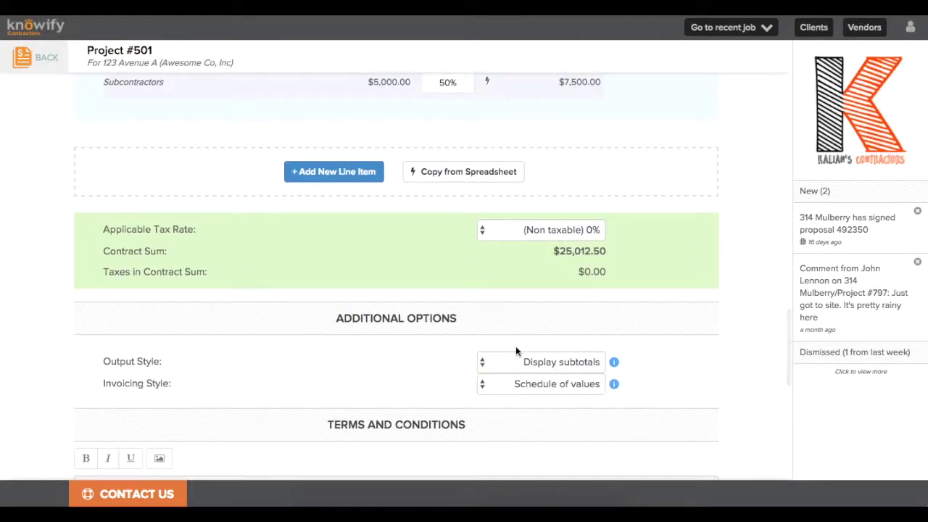
{"action": "left_click", "coordinate": [346, 177]}
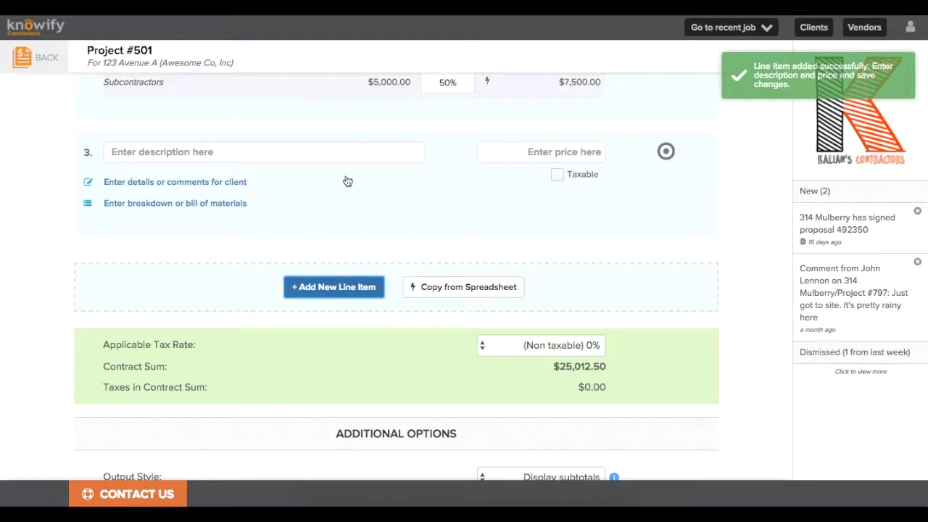
- Fill line 3 with the Interior Painting catalog item at 1000 units ($10,000.00)
{"action": "left_click", "coordinate": [346, 156]}
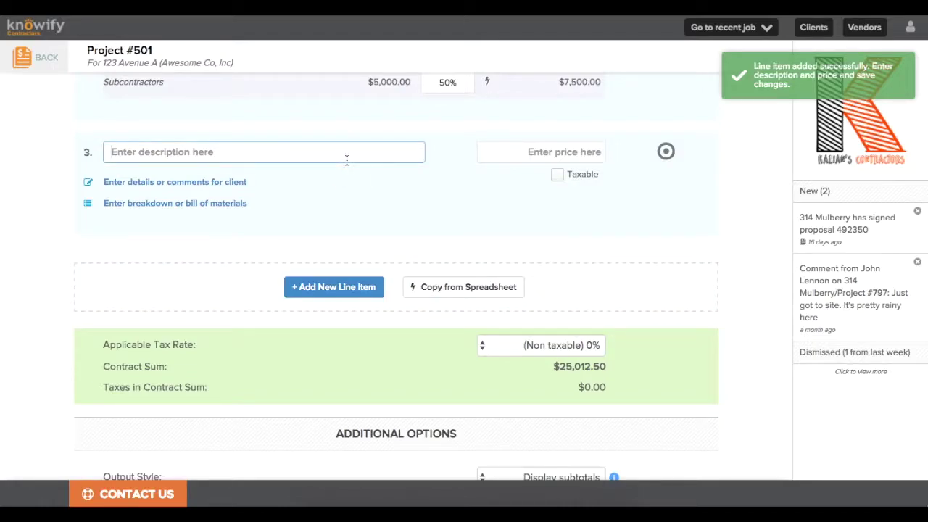
{"action": "type", "text": "interior"}
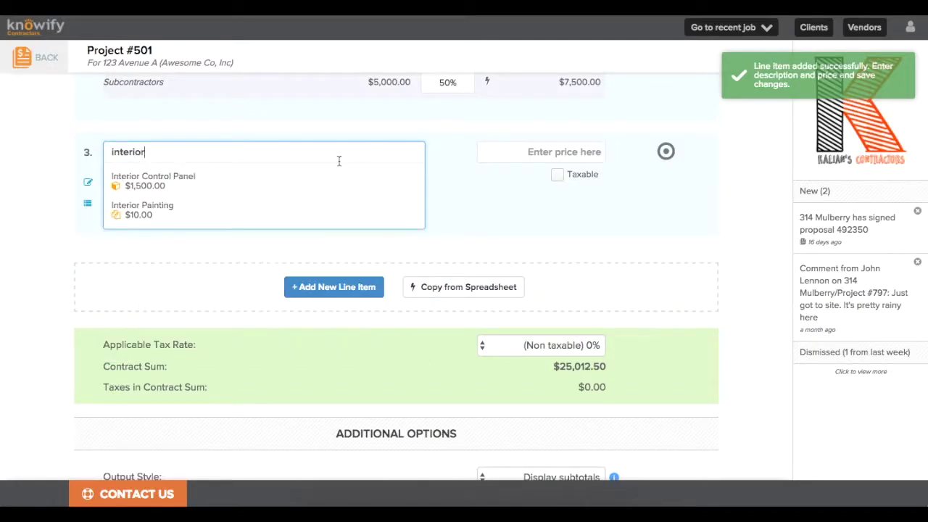
{"action": "left_click", "coordinate": [142, 223]}
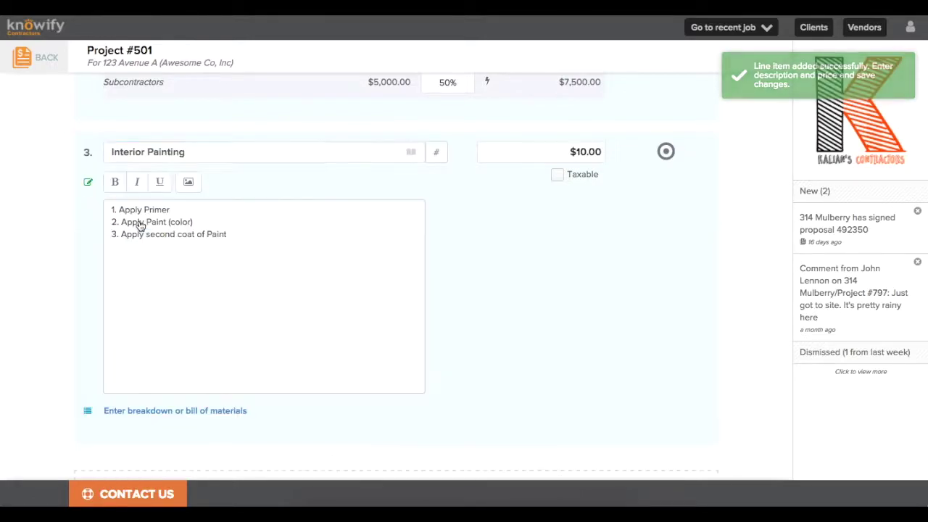
{"action": "left_click", "coordinate": [437, 152]}
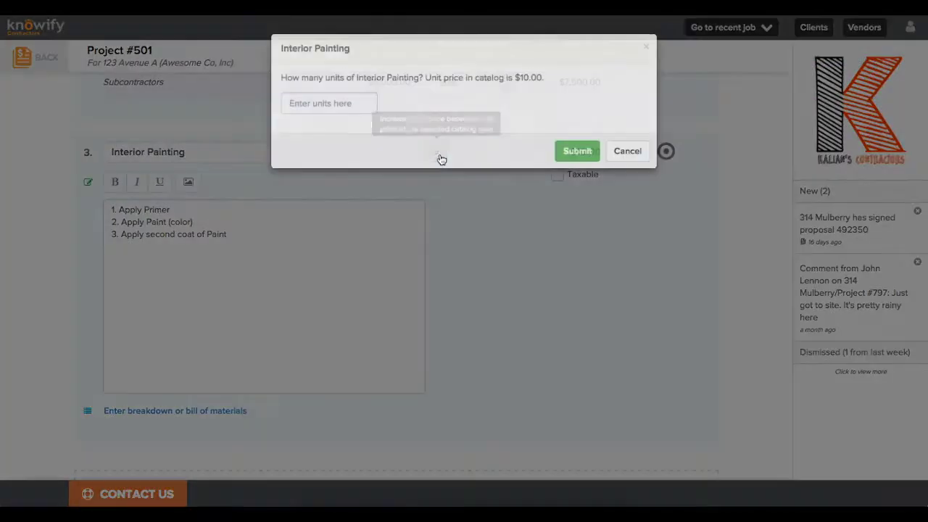
{"action": "type", "text": "1000"}
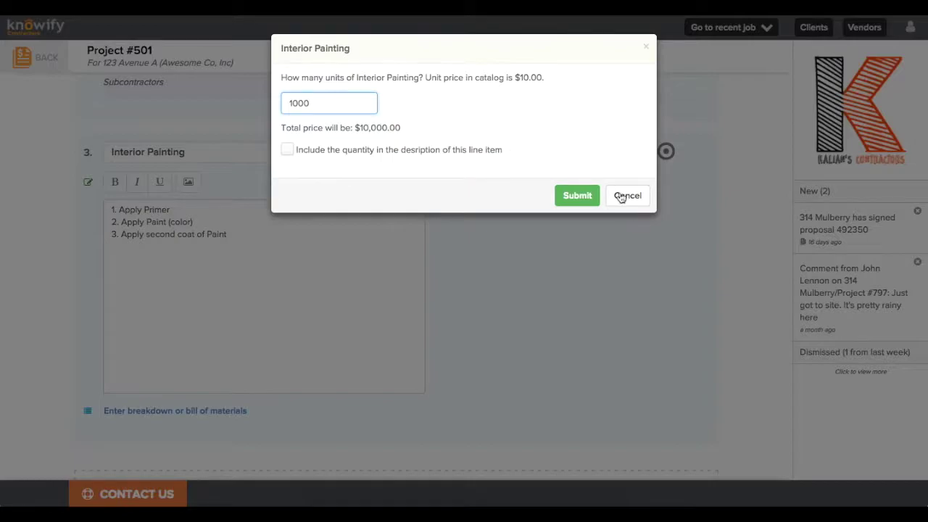
{"action": "left_click", "coordinate": [579, 205]}
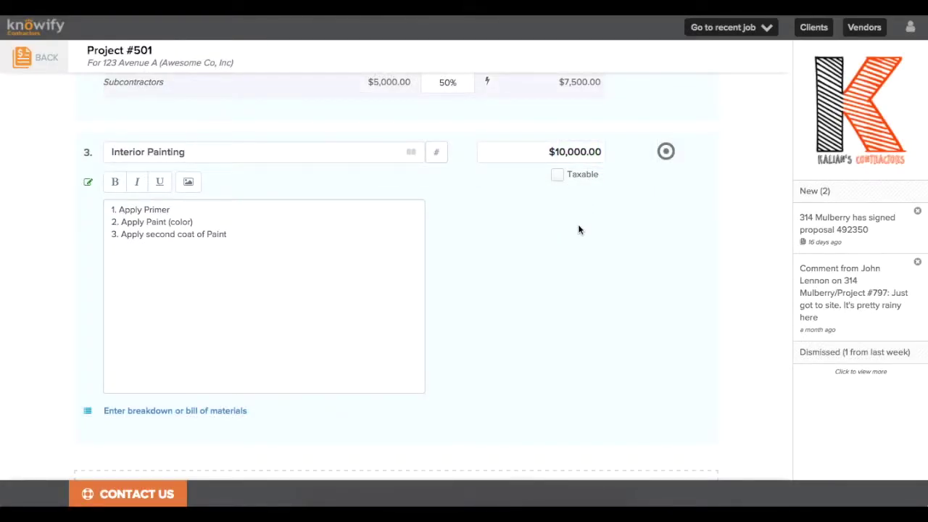
- Add line 4 as the Exterior Painting catalog item at 500 units ($7,500.00)
{"action": "scroll", "coordinate": [577, 229], "scroll_direction": "down", "scroll_amount": 2}
{"action": "left_click", "coordinate": [366, 359]}
{"action": "left_click", "coordinate": [354, 340]}
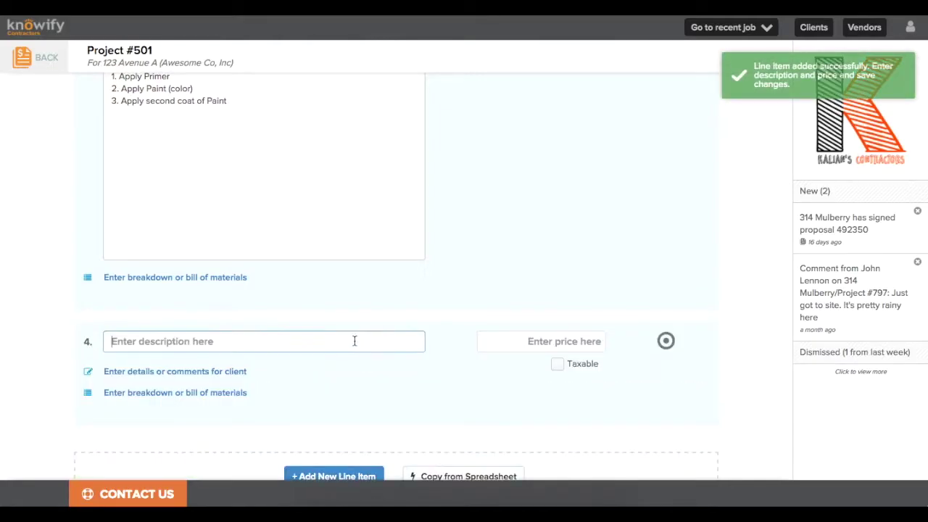
{"action": "type", "text": "exterior"}
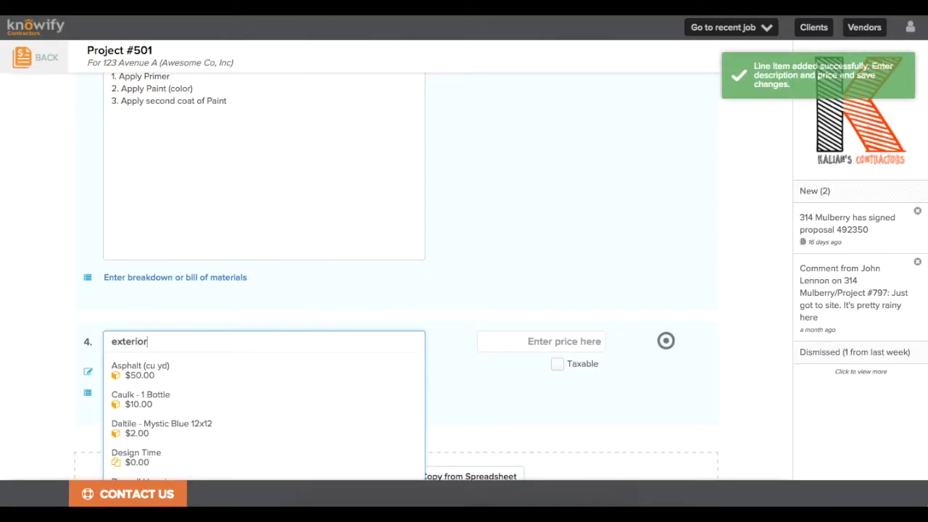
{"action": "left_click", "coordinate": [311, 381]}
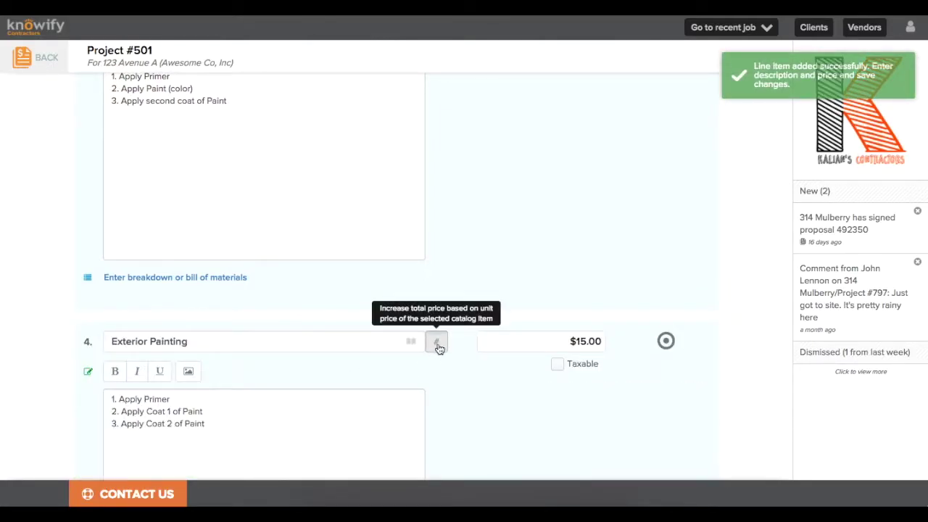
{"action": "left_click", "coordinate": [435, 342]}
{"action": "left_click", "coordinate": [329, 103]}
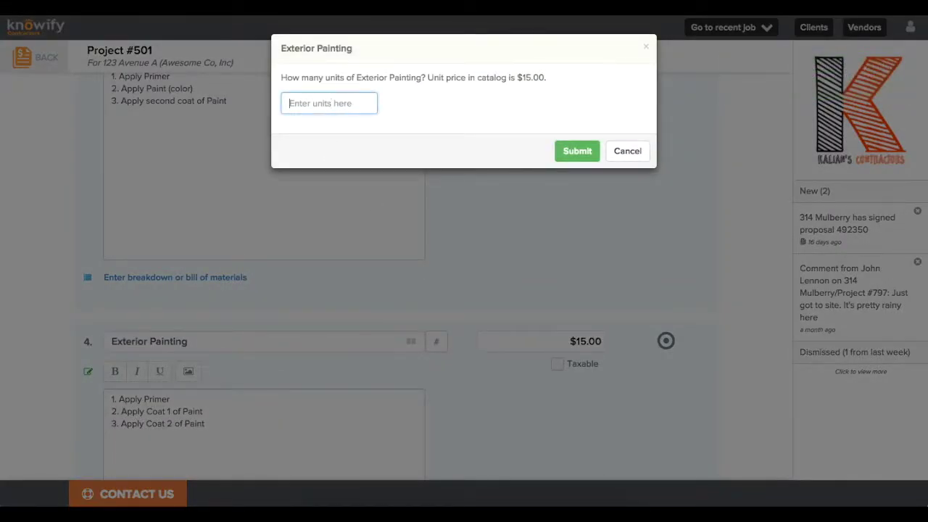
{"action": "type", "text": "500"}
{"action": "left_click", "coordinate": [581, 199]}
{"action": "scroll", "coordinate": [553, 250], "scroll_direction": "down", "scroll_amount": 1}
{"action": "scroll", "coordinate": [552, 249], "scroll_direction": "down", "scroll_amount": 3}
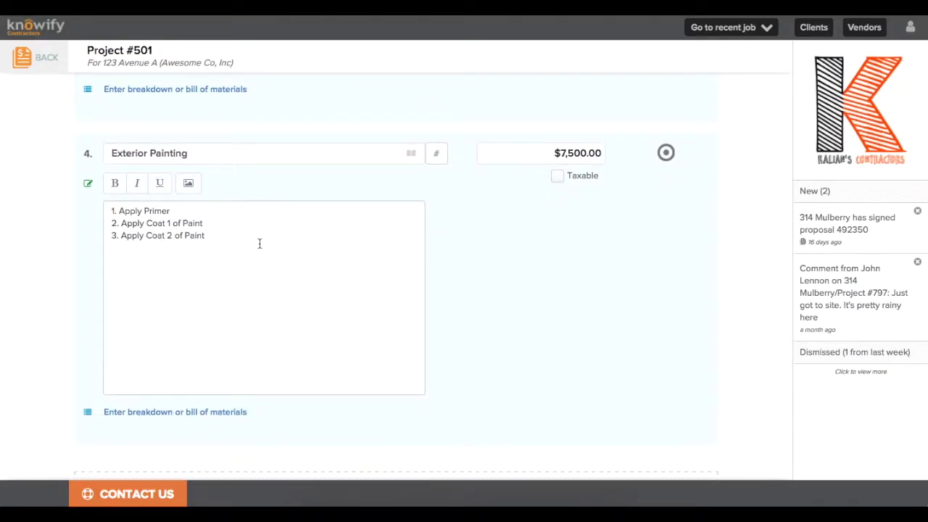
{"action": "scroll", "coordinate": [259, 244], "scroll_direction": "up", "scroll_amount": 4}
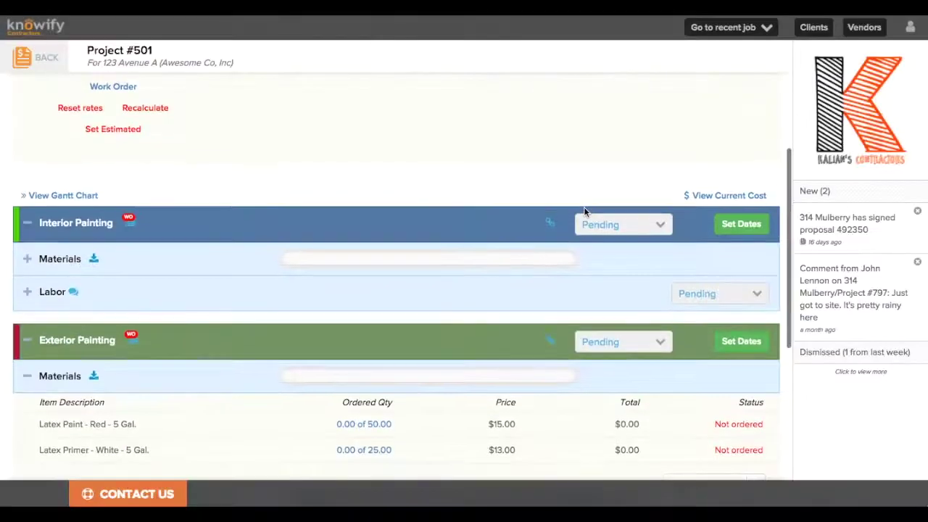
- Open the Exterior Painting materials order and close it without ordering the Latex Paint or Primer
{"action": "scroll", "coordinate": [585, 211], "scroll_direction": "down", "scroll_amount": 1}
{"action": "scroll", "coordinate": [584, 208], "scroll_direction": "down", "scroll_amount": 2}
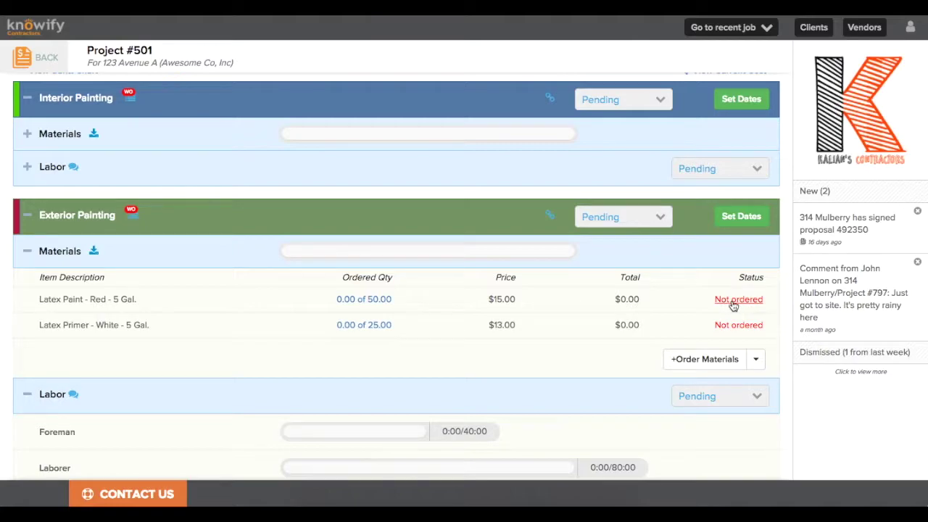
{"action": "left_click", "coordinate": [704, 360]}
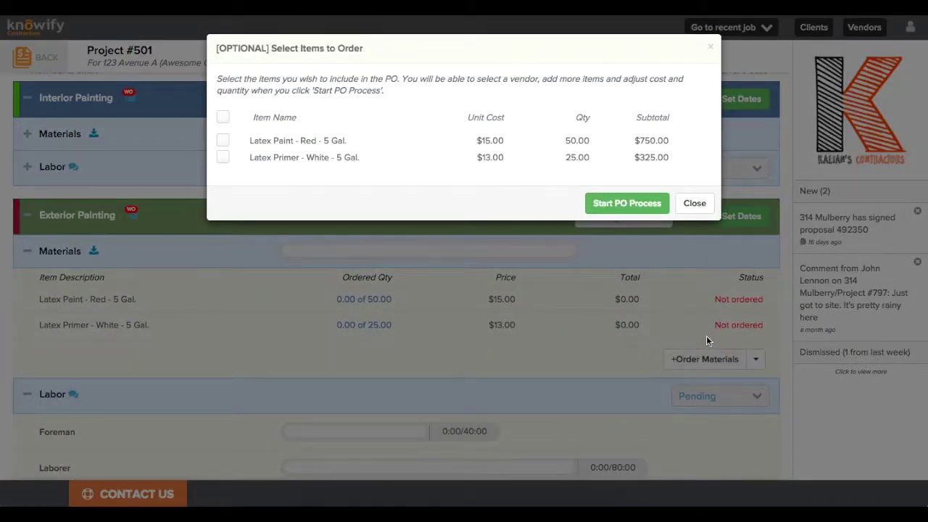
{"action": "left_click", "coordinate": [692, 207]}
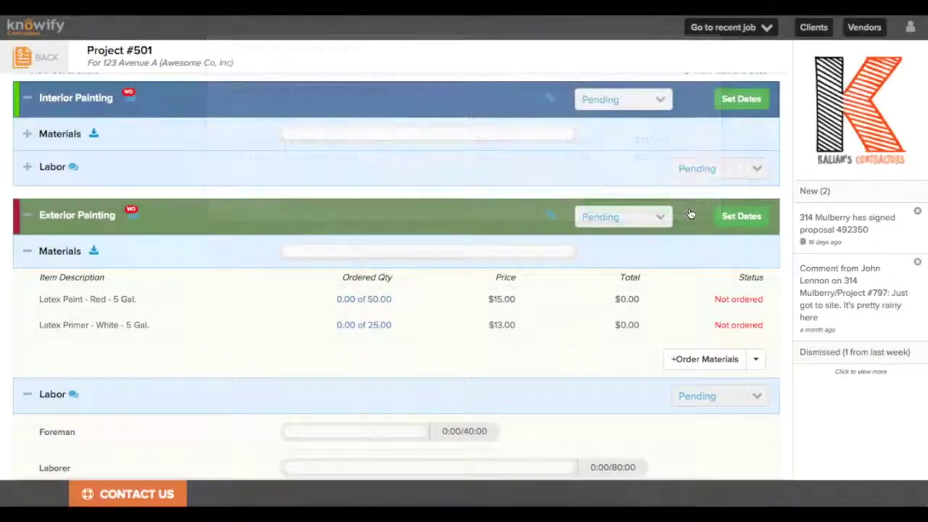